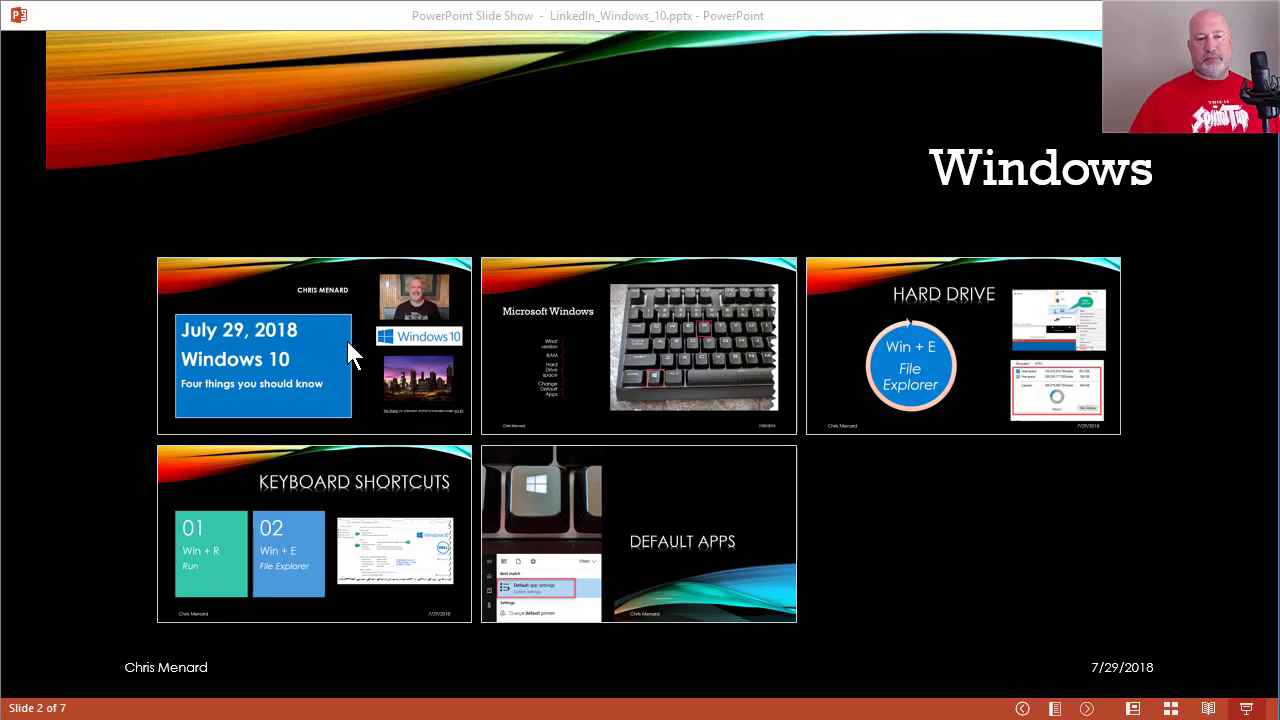
Present the July 29, 2018 title slide from the summary slide, return, and show the Microsoft Windows slide
left_click(348, 341)
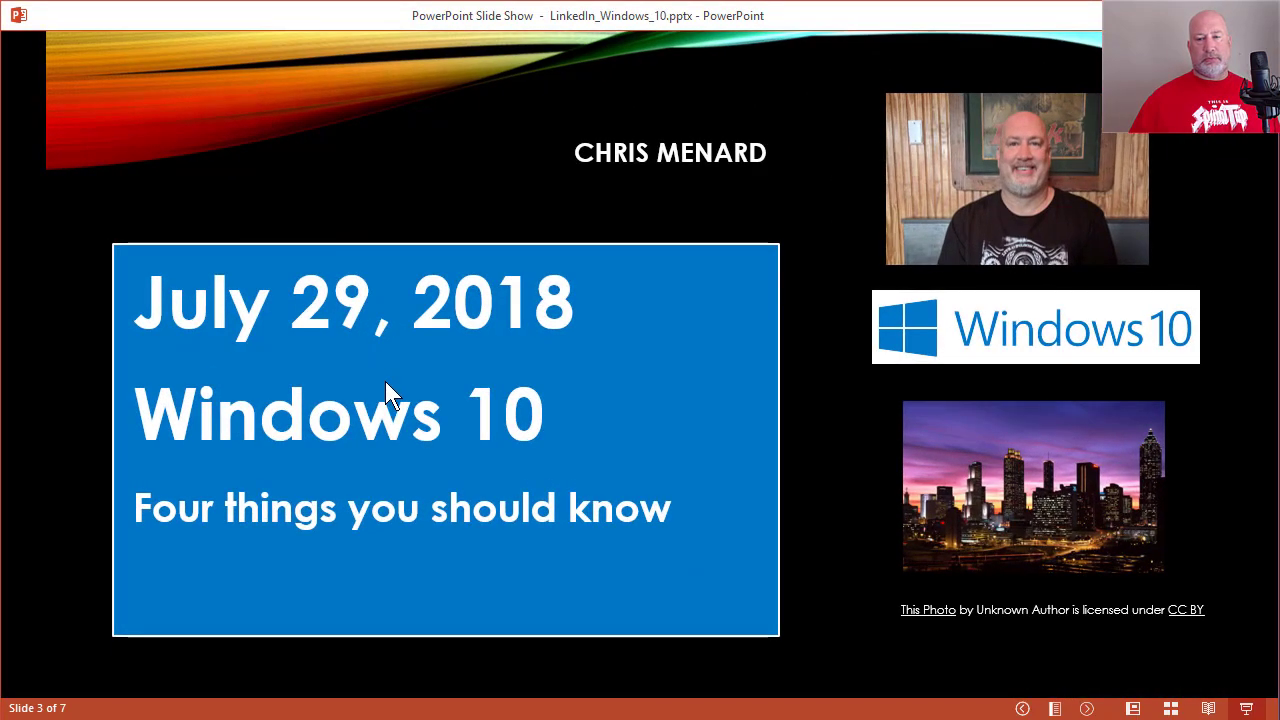
left_click(447, 411)
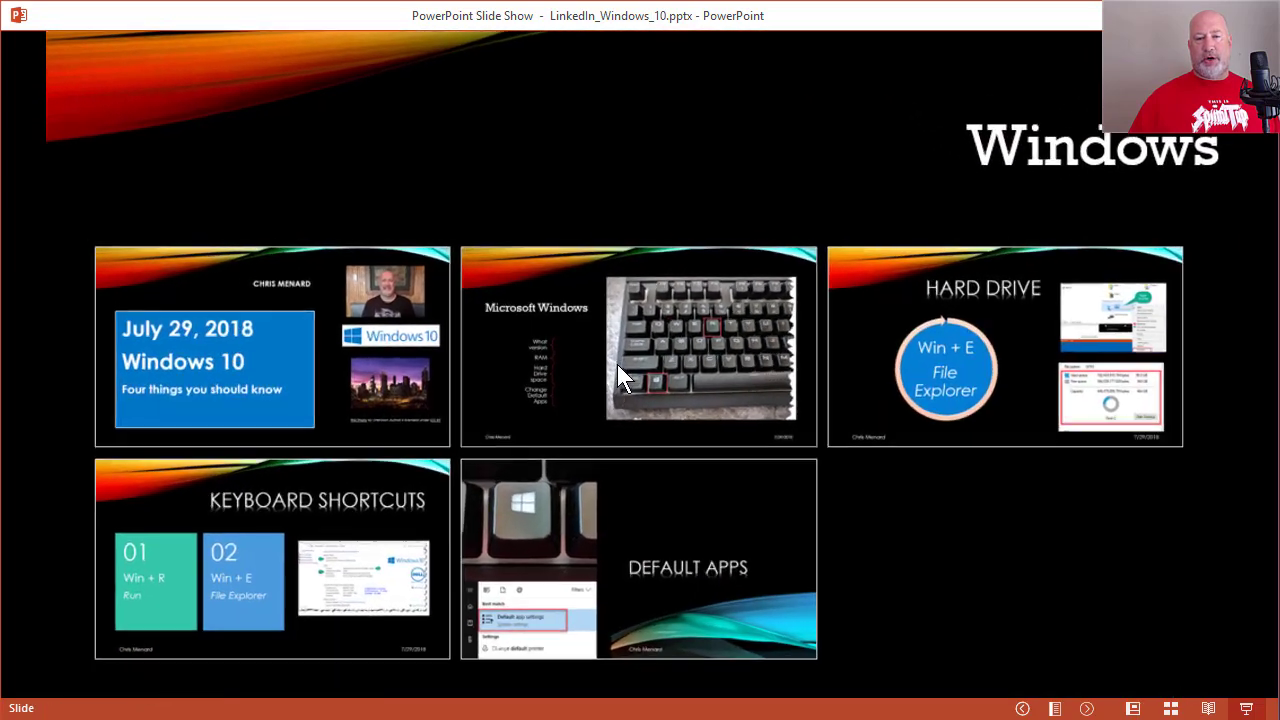
left_click(617, 365)
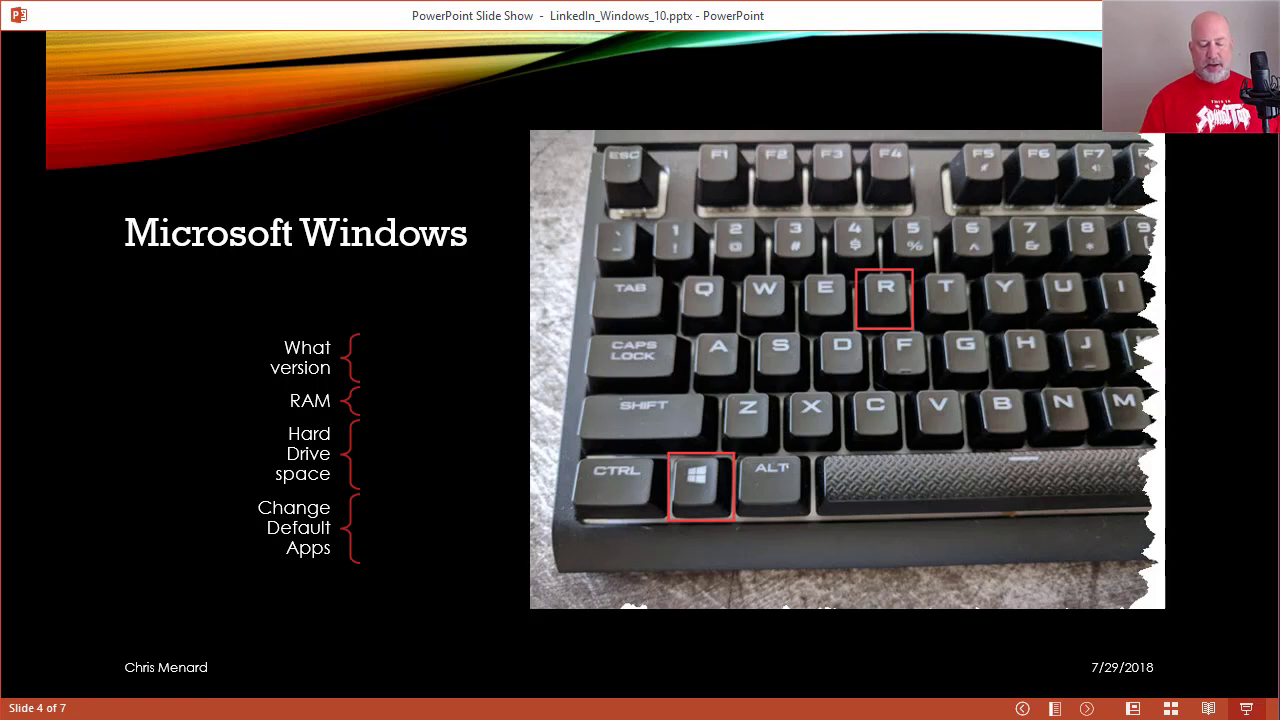
Run winver from the Run dialog, examine the Windows version and OS build in the centred About Windows window, and close it
key("super+r")
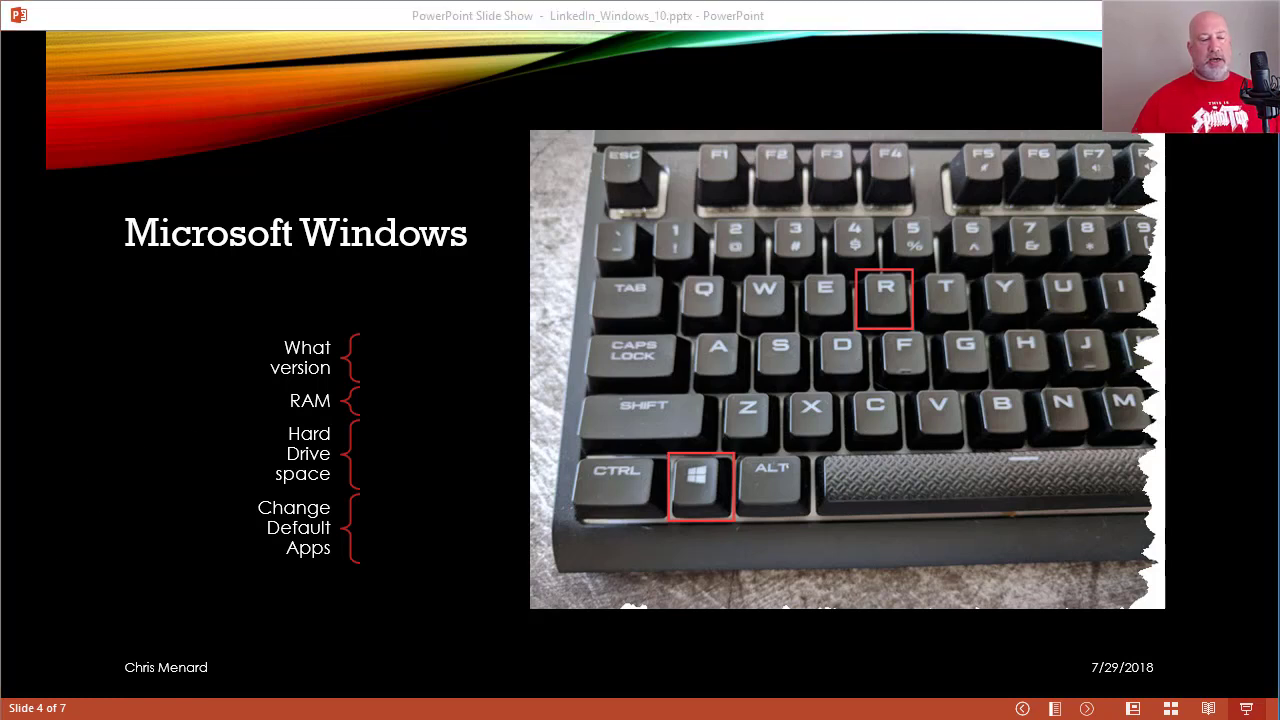
left_click_drag(414, 606, 634, 343)
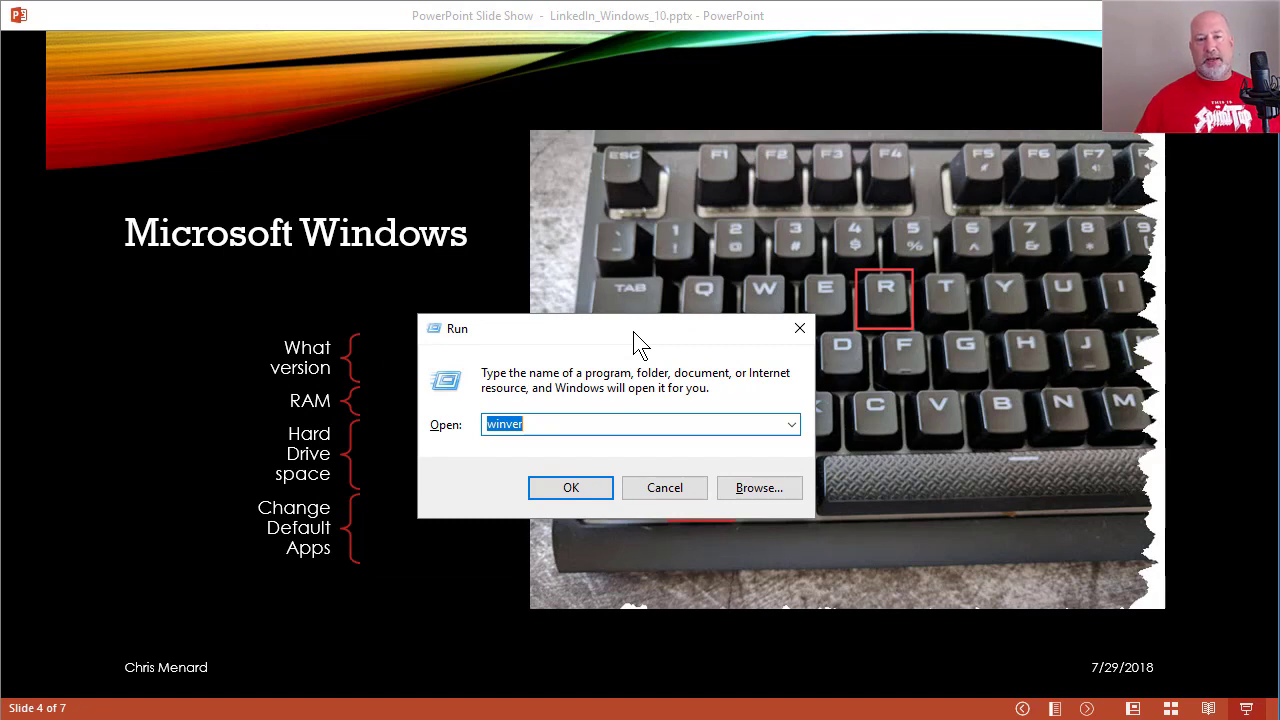
left_click(592, 492)
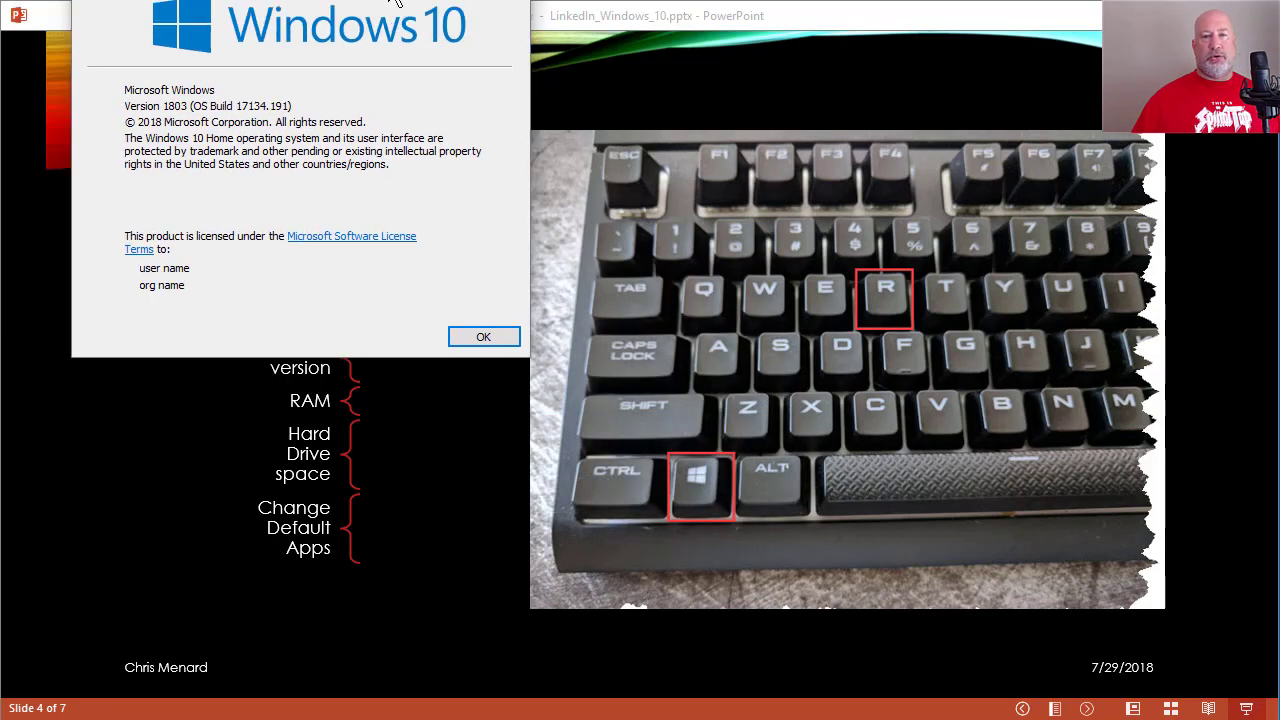
left_click_drag(330, 15, 591, 106)
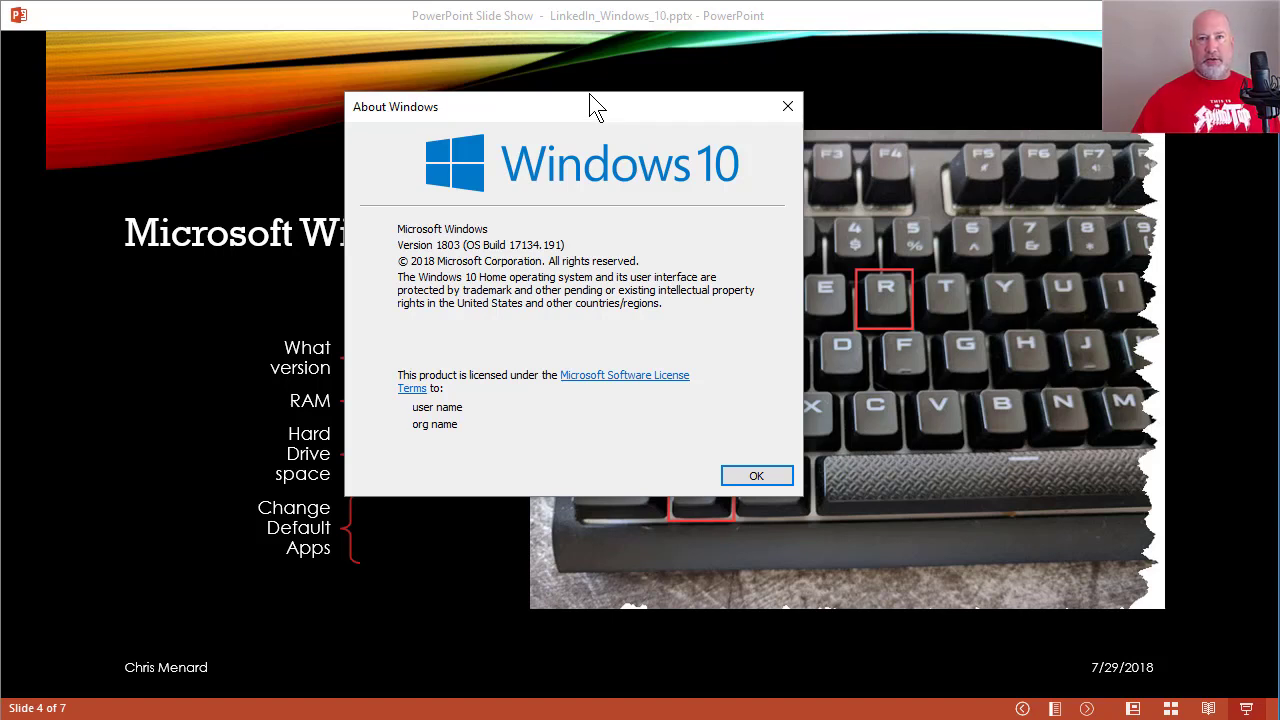
left_click(766, 477)
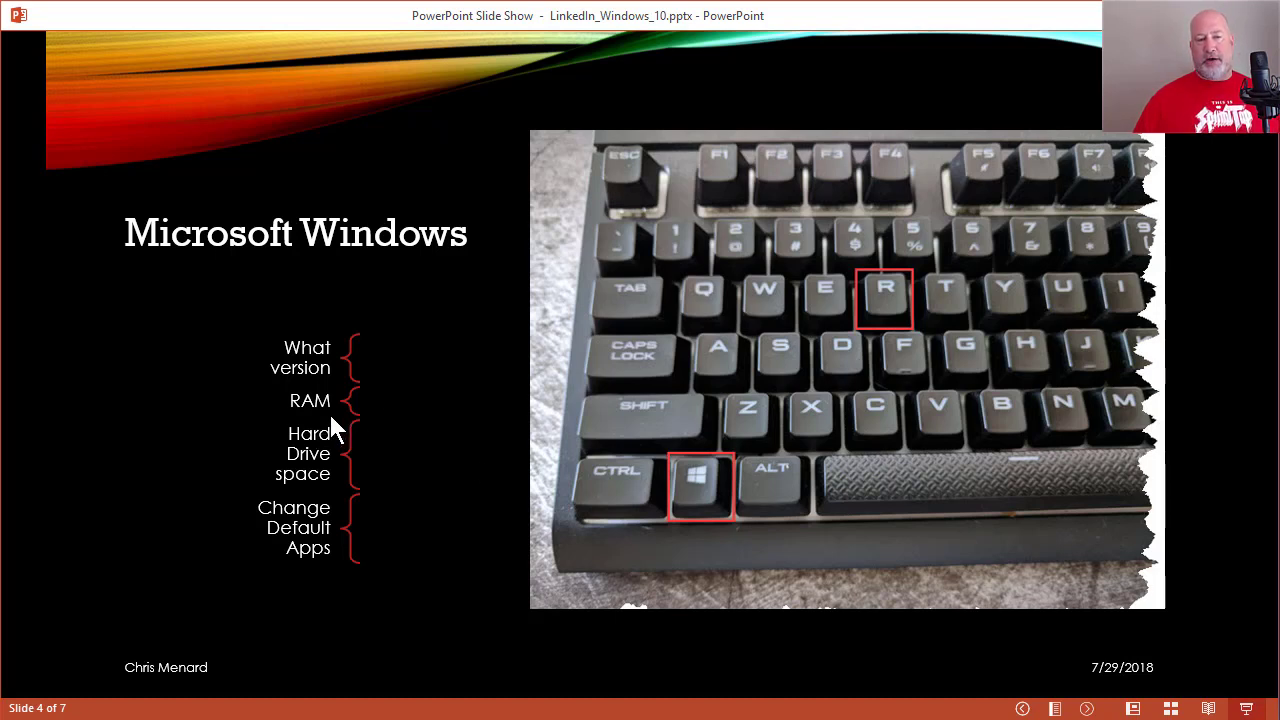
From the Keyboard Shortcuts slide, open This PC's properties through File Explorer to check the processor and installed RAM, and close both windows
left_click(416, 418)
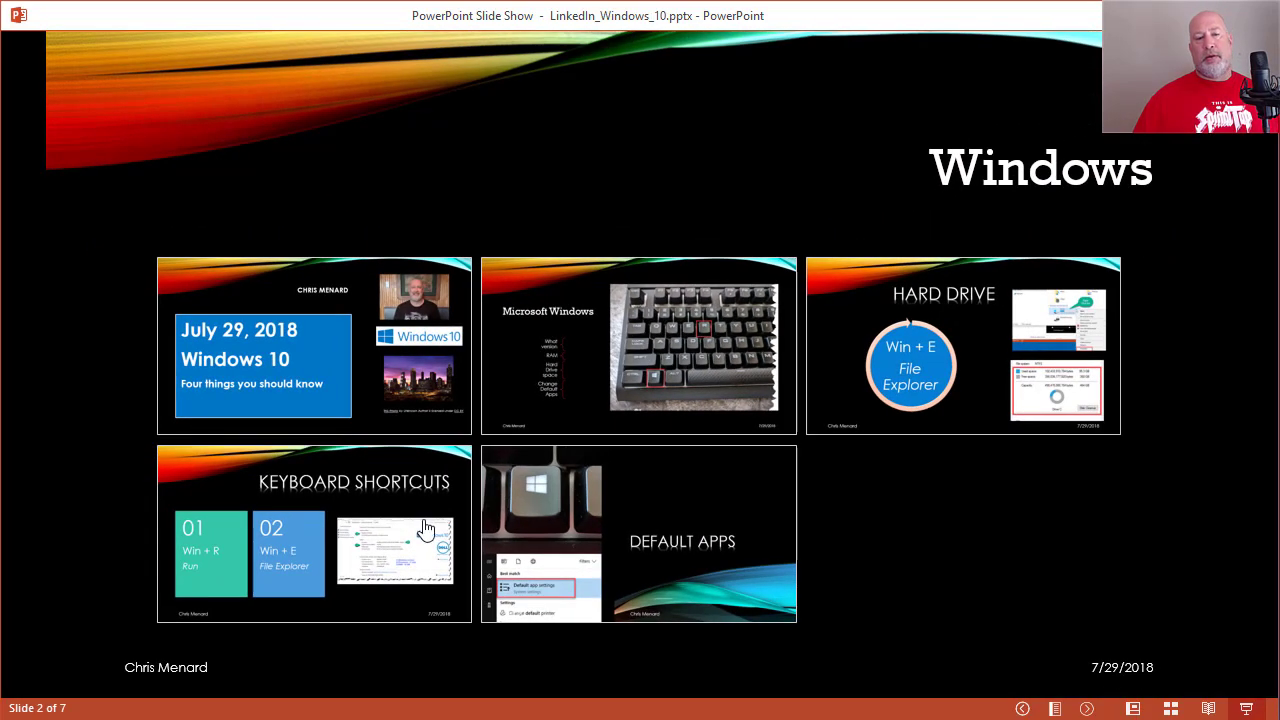
left_click(386, 508)
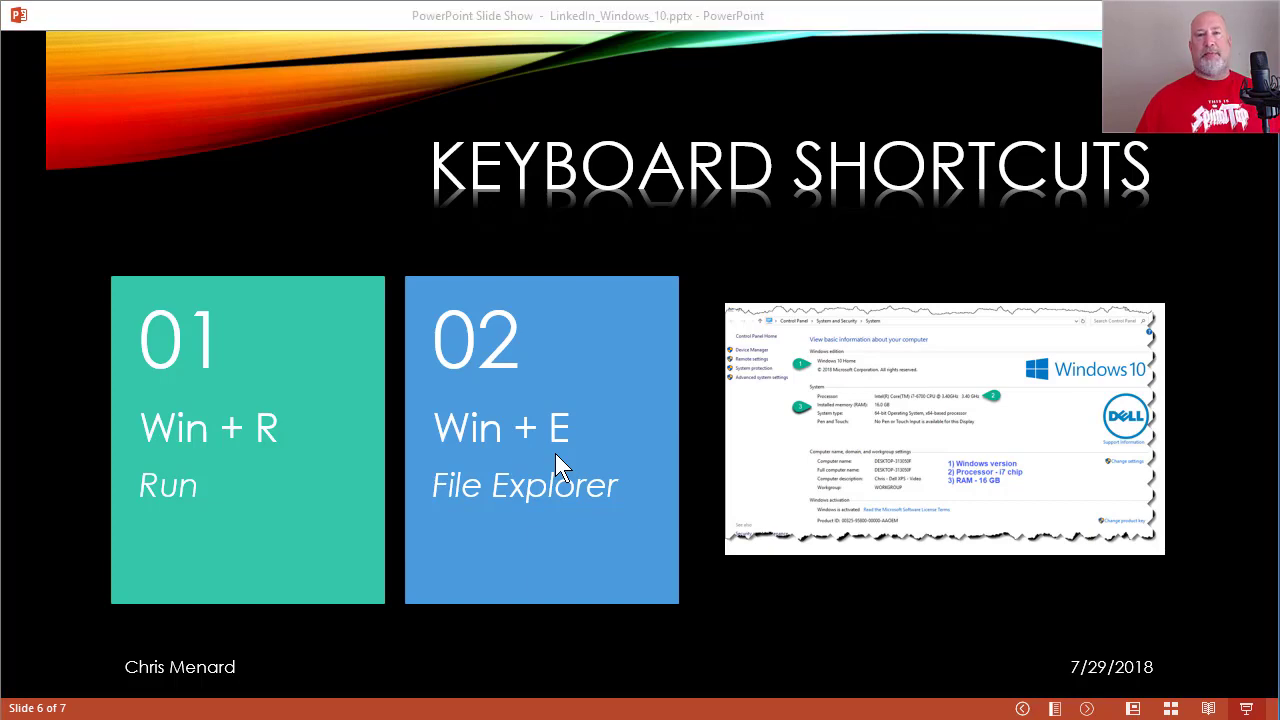
key("super+e")
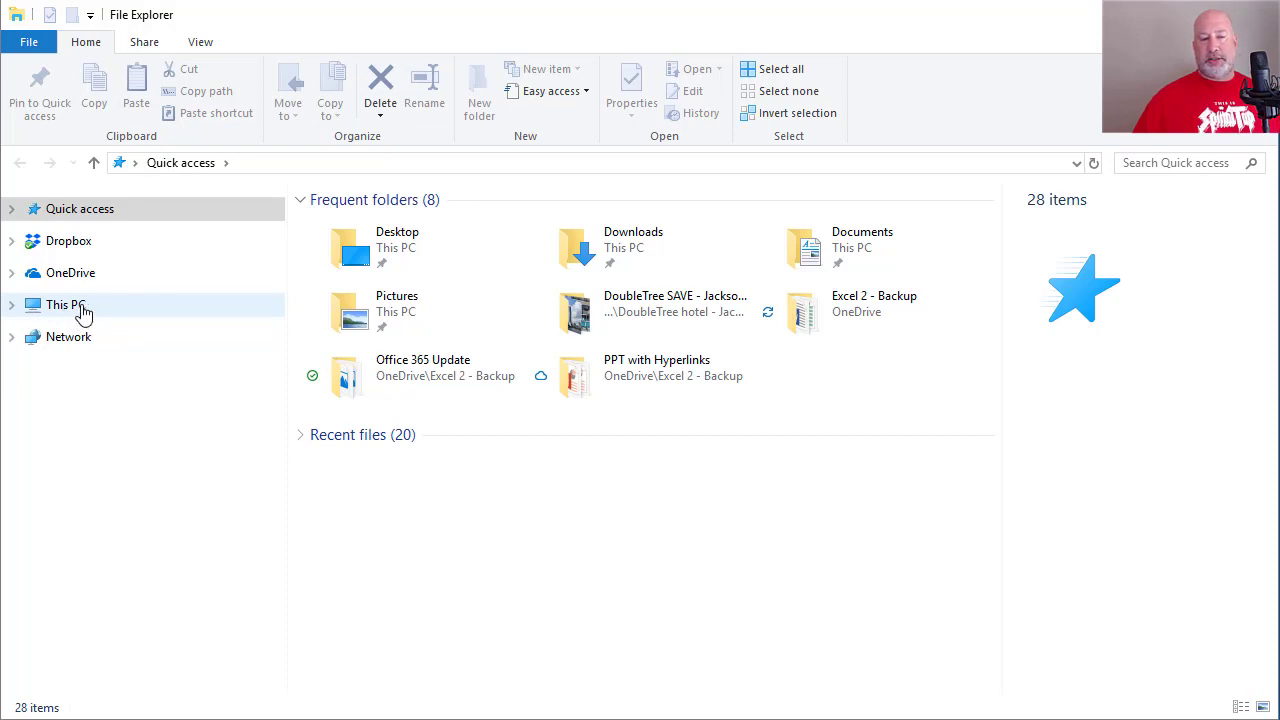
right_click(84, 308)
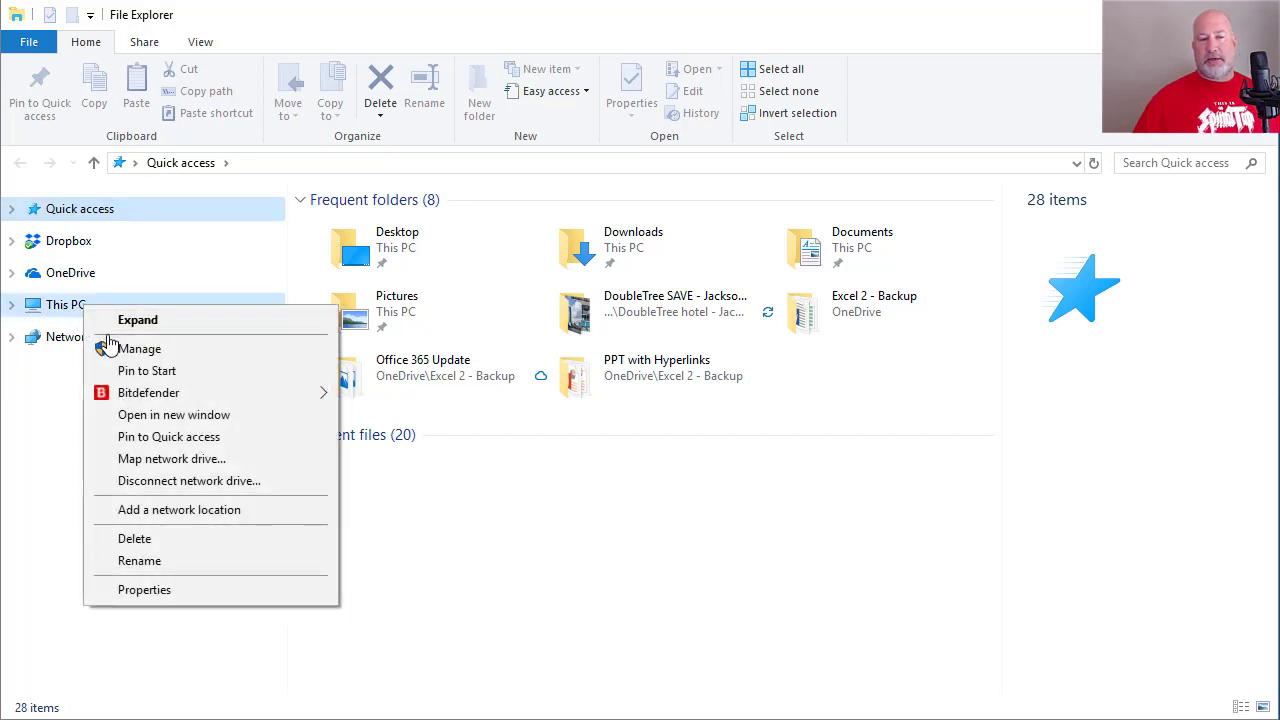
left_click(195, 590)
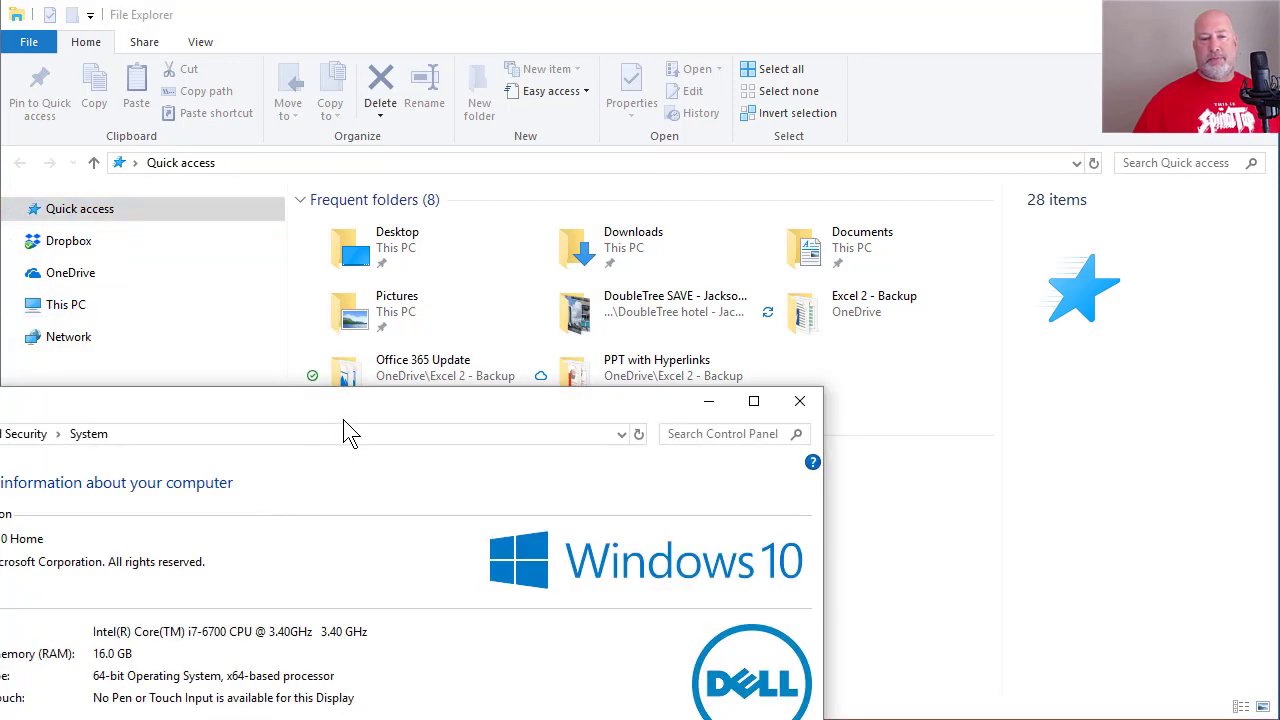
left_click_drag(370, 400, 705, 38)
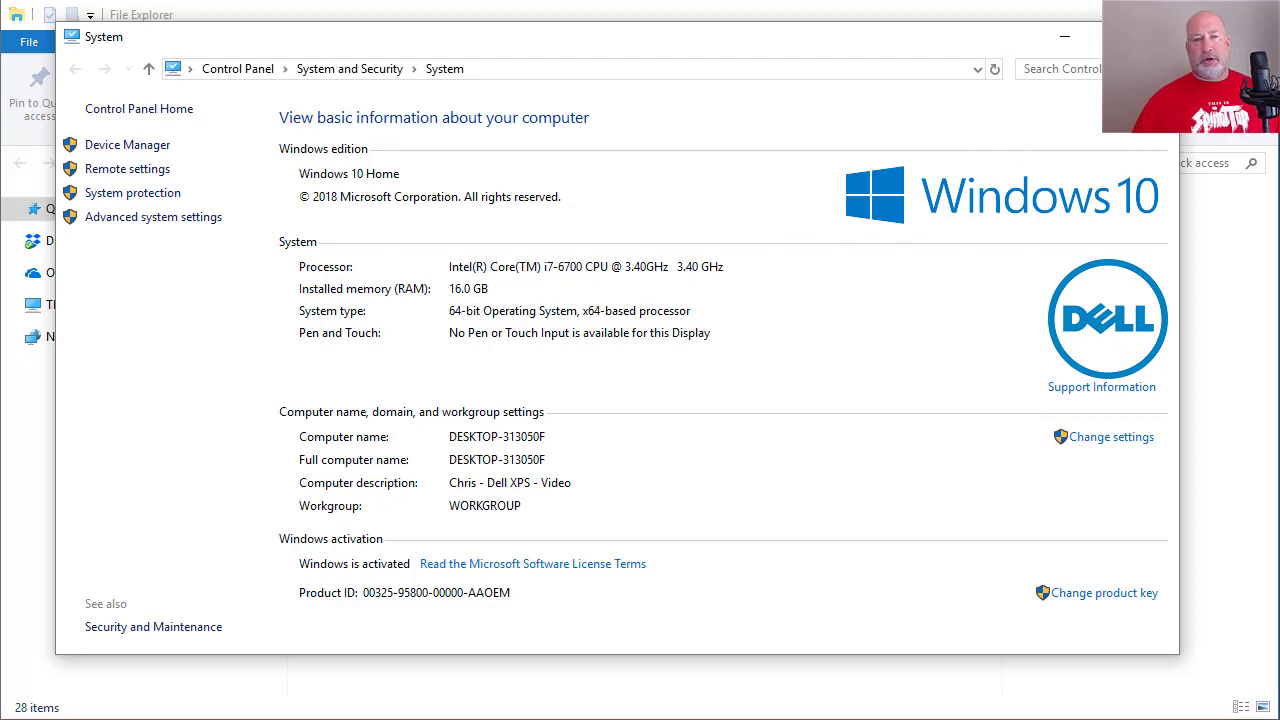
left_click(1156, 37)
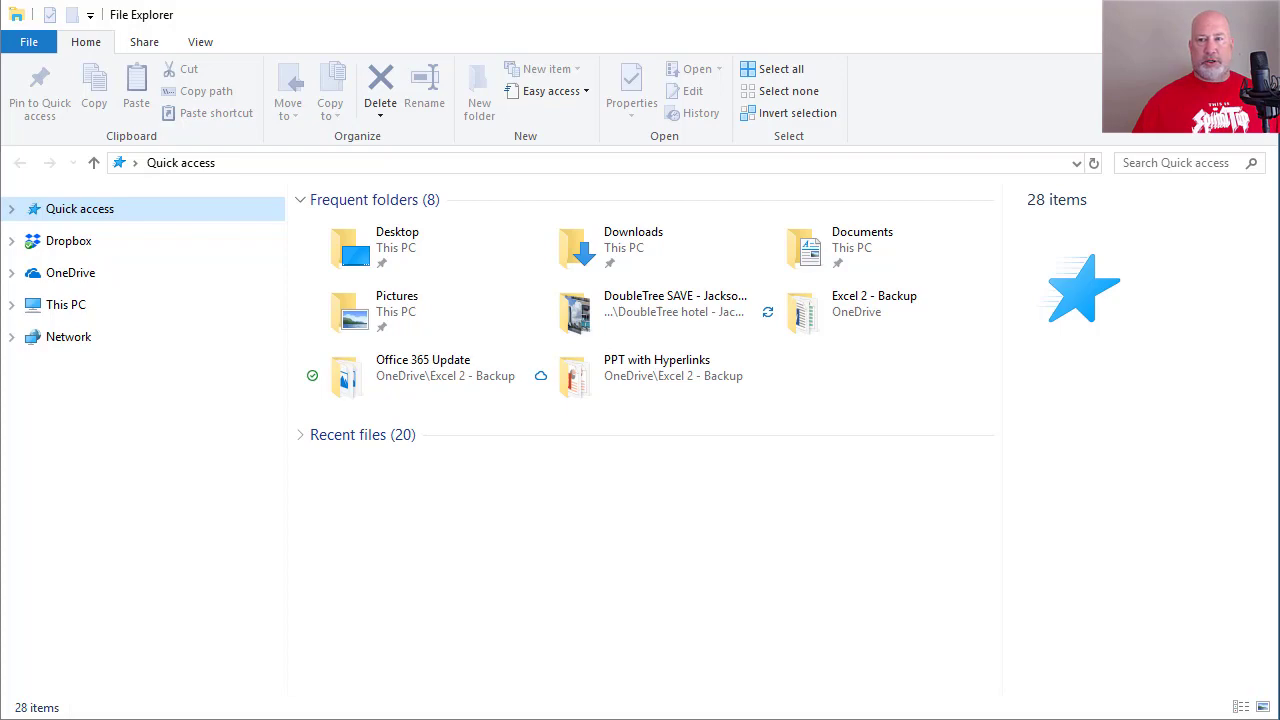
left_click(1256, 14)
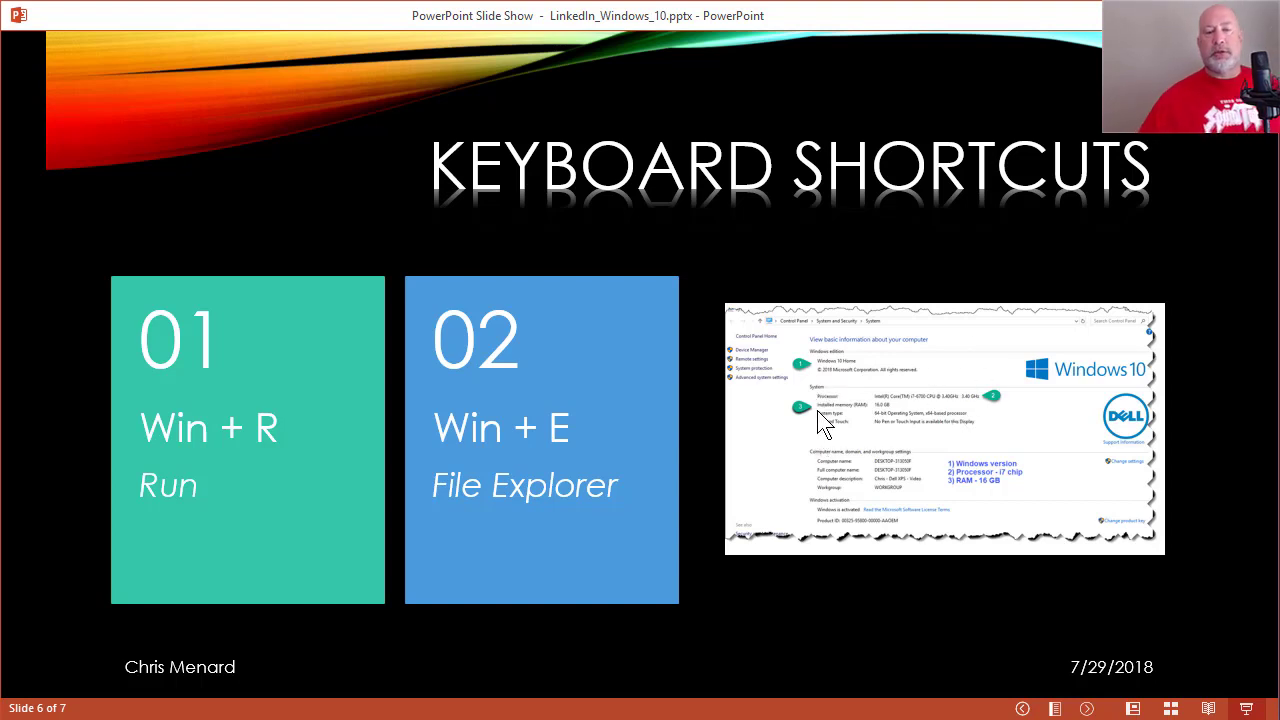
Return to the summary slide, revisit the Microsoft Windows topic list, and show the Hard Drive slide
left_click(751, 286)
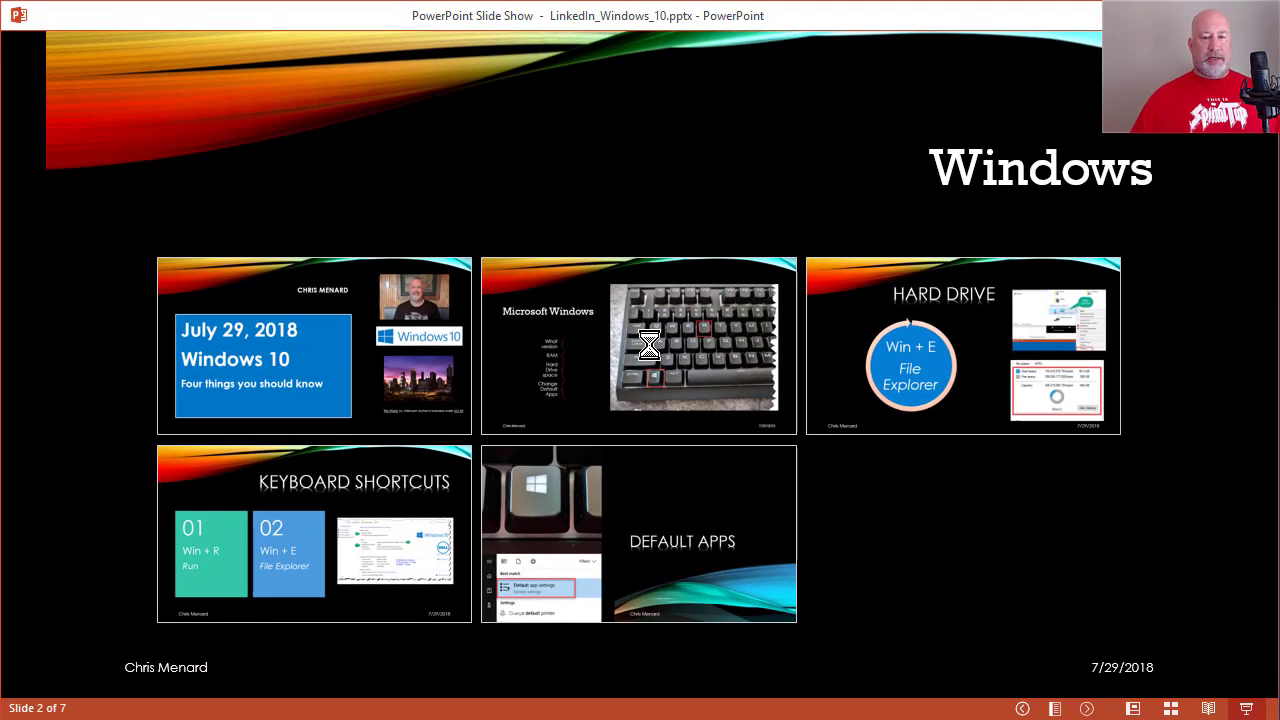
left_click(649, 346)
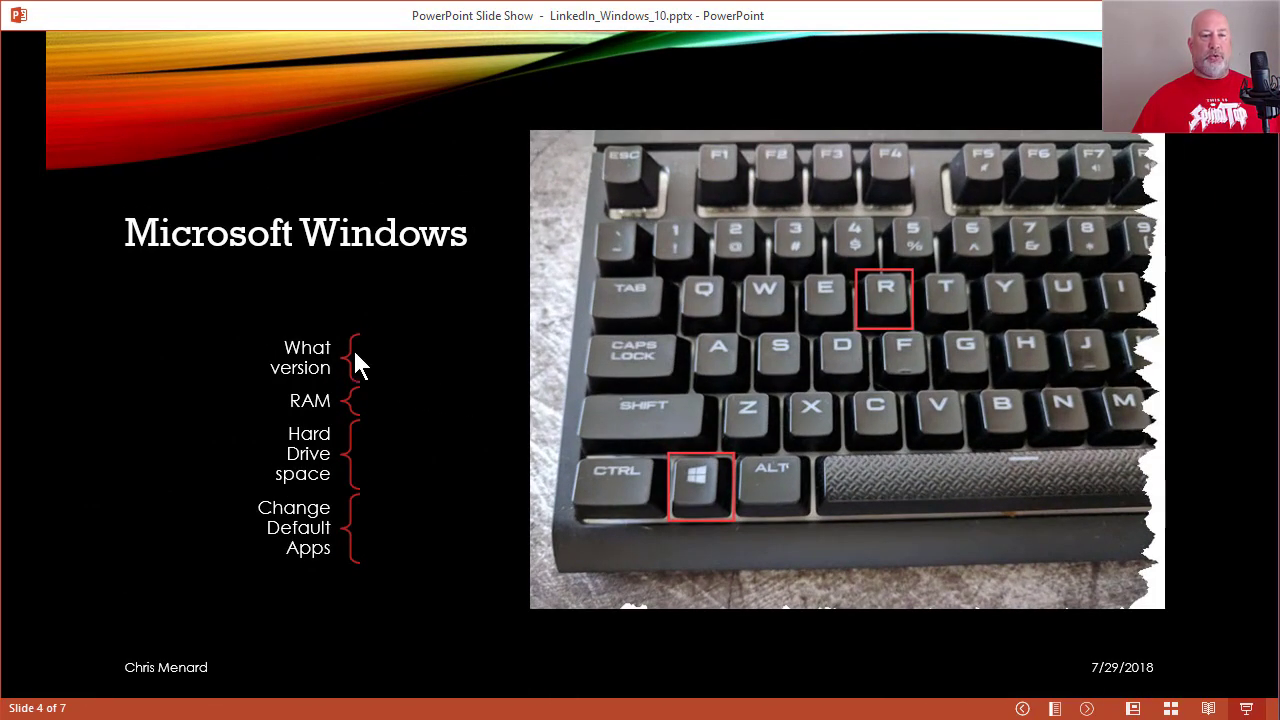
left_click(362, 449)
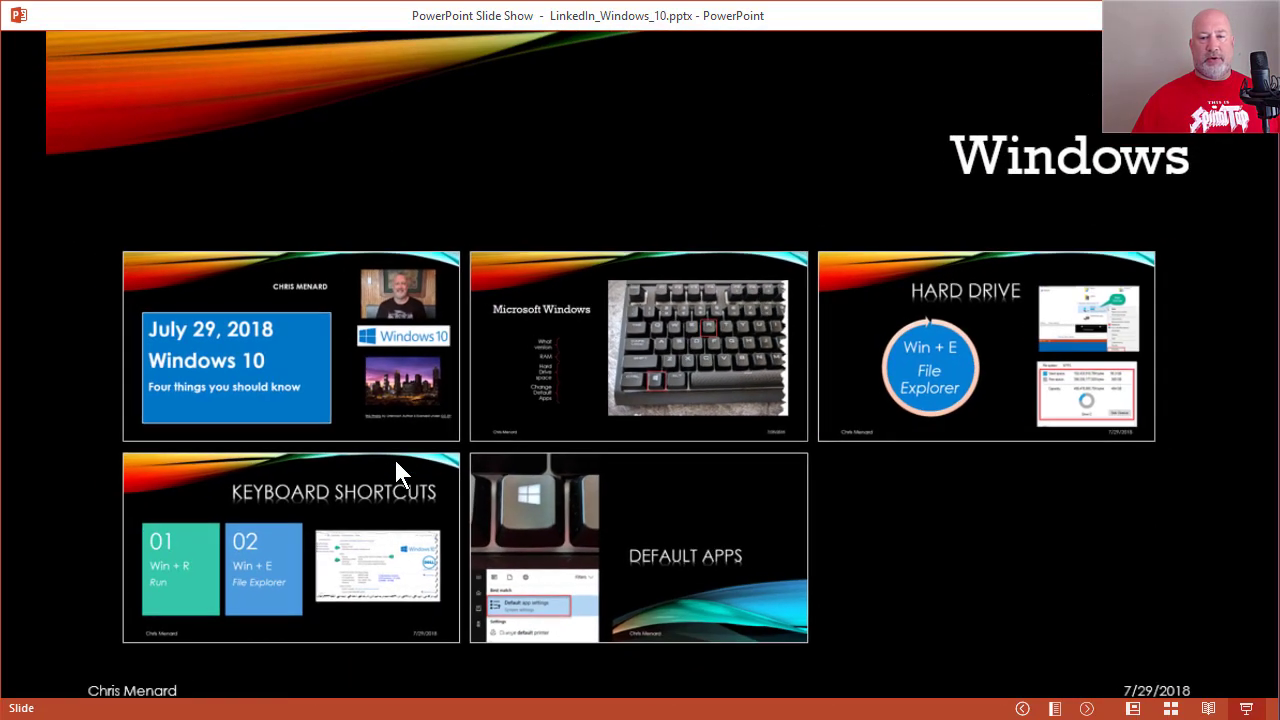
left_click(997, 362)
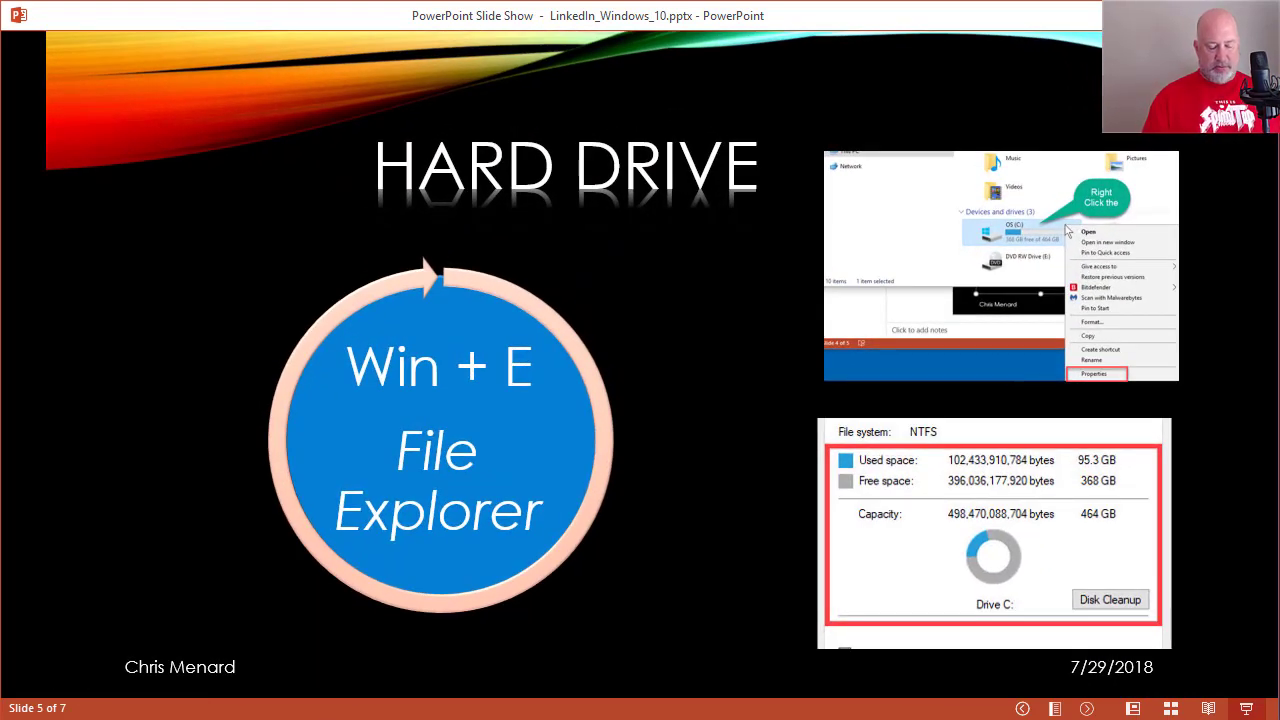
Open This PC in File Explorer and shorten the window to about two thirds of the screen height
key("super+e")
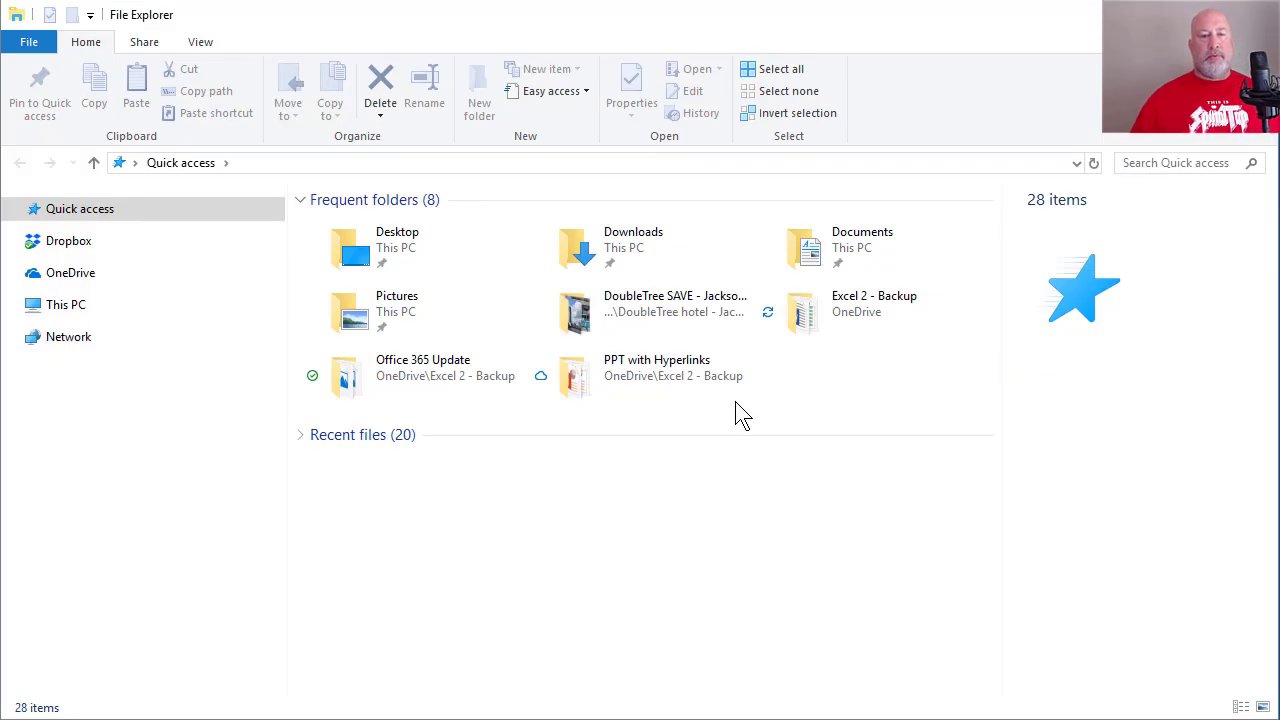
left_click(57, 309)
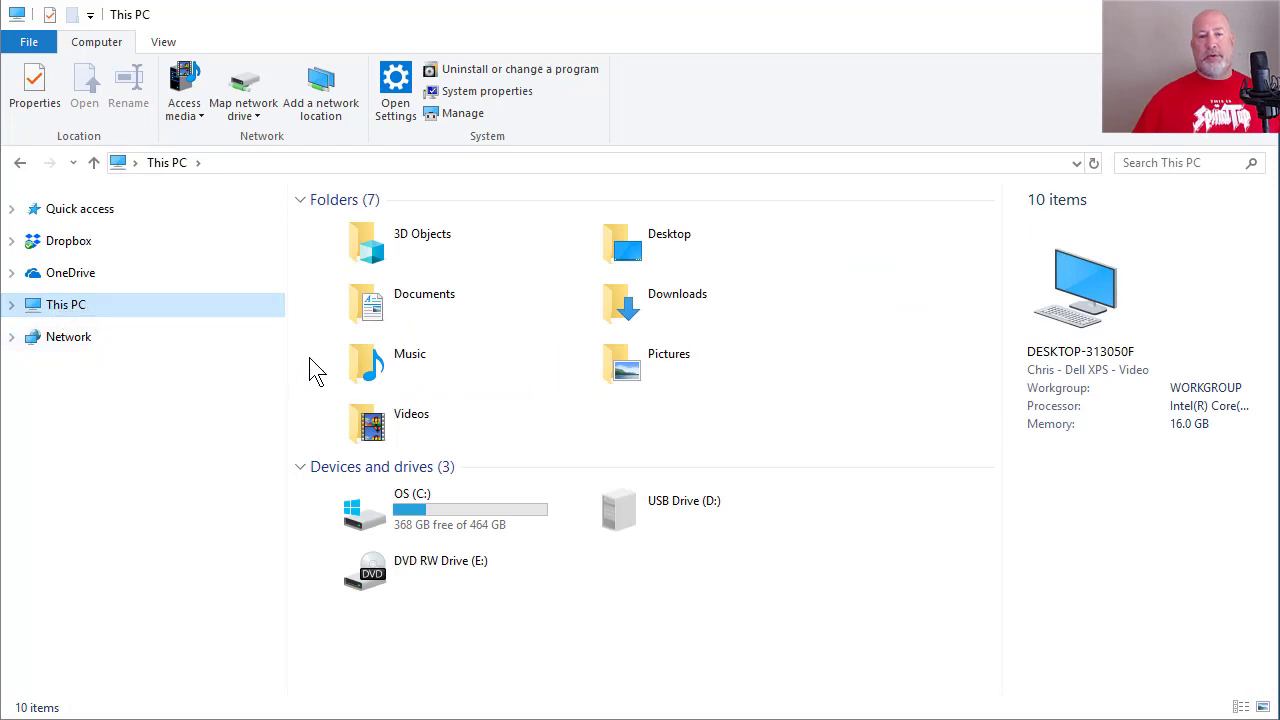
right_click(426, 507)
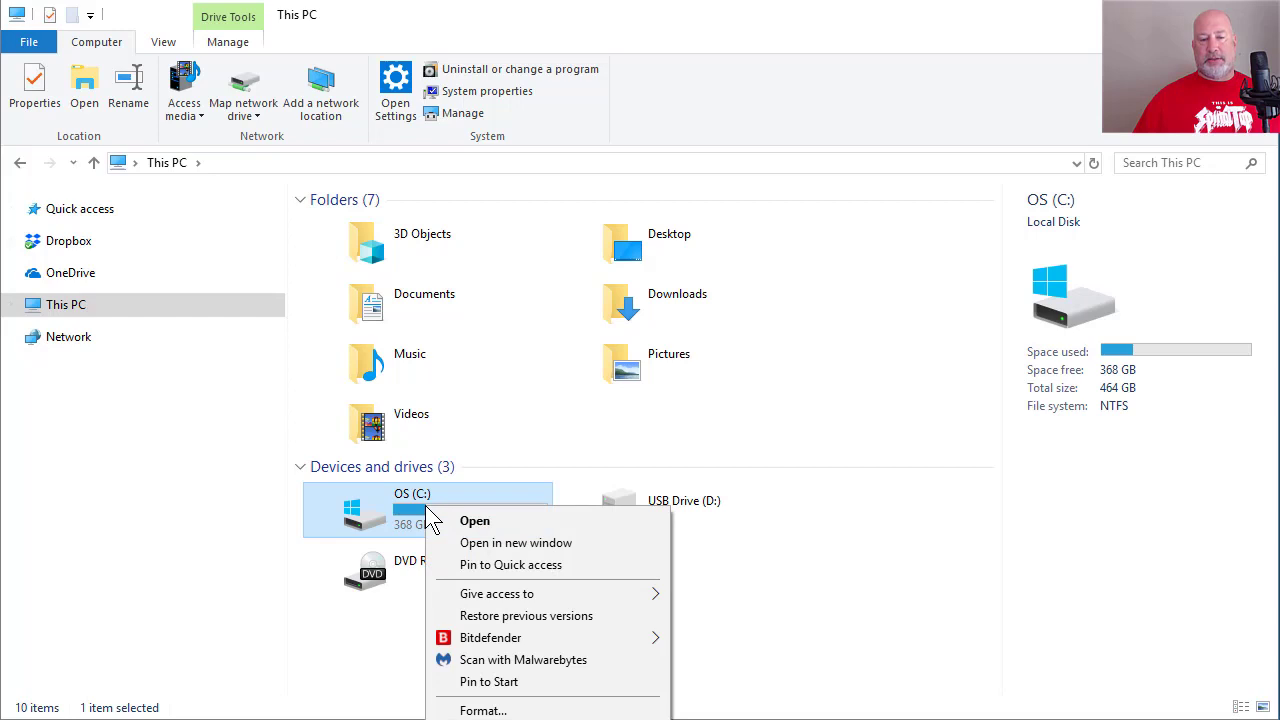
left_click(207, 492)
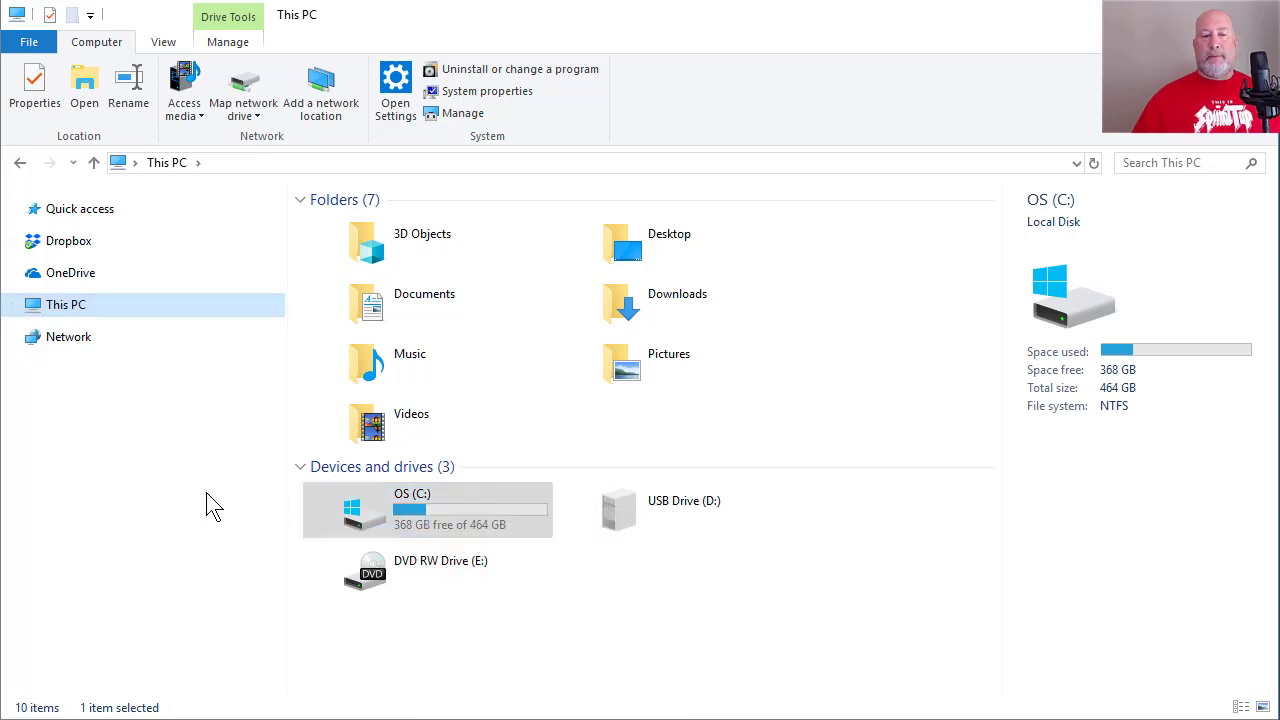
left_click_drag(443, 709, 452, 497)
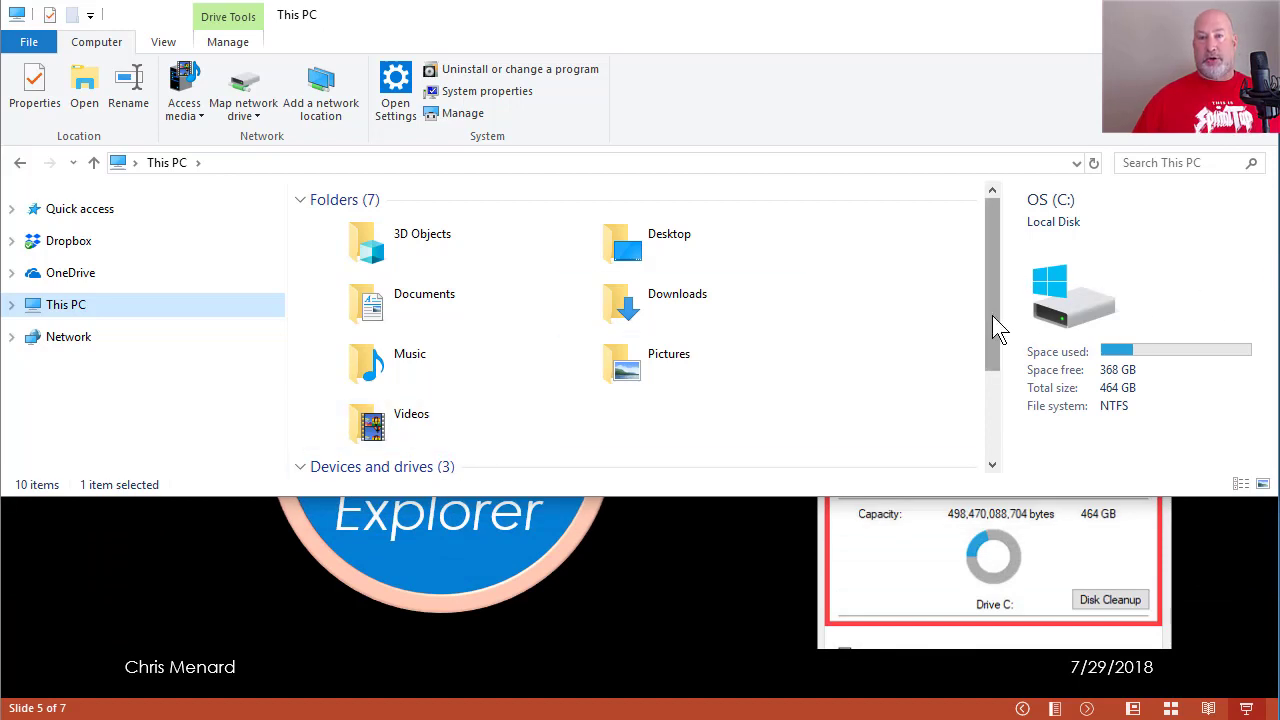
left_click_drag(997, 325, 1016, 407)
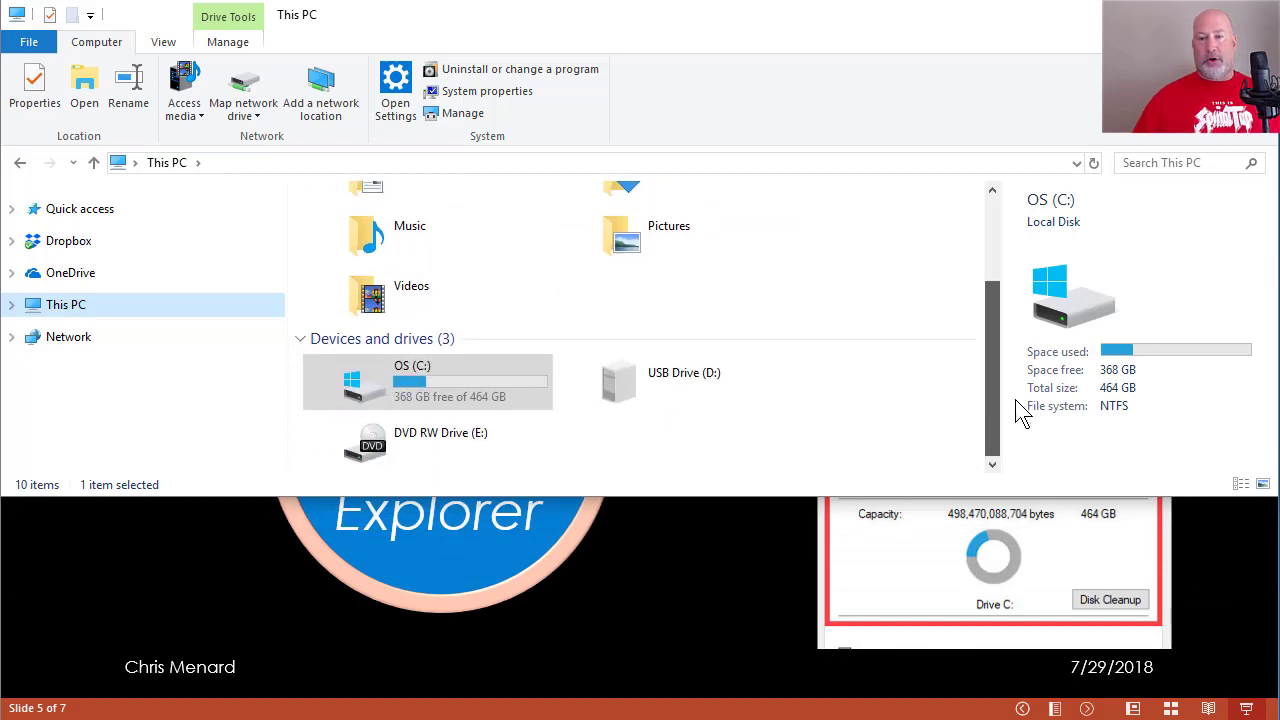
Open the OS (C:) drive's properties to examine its used space, free space and capacity, and close both windows
right_click(420, 382)
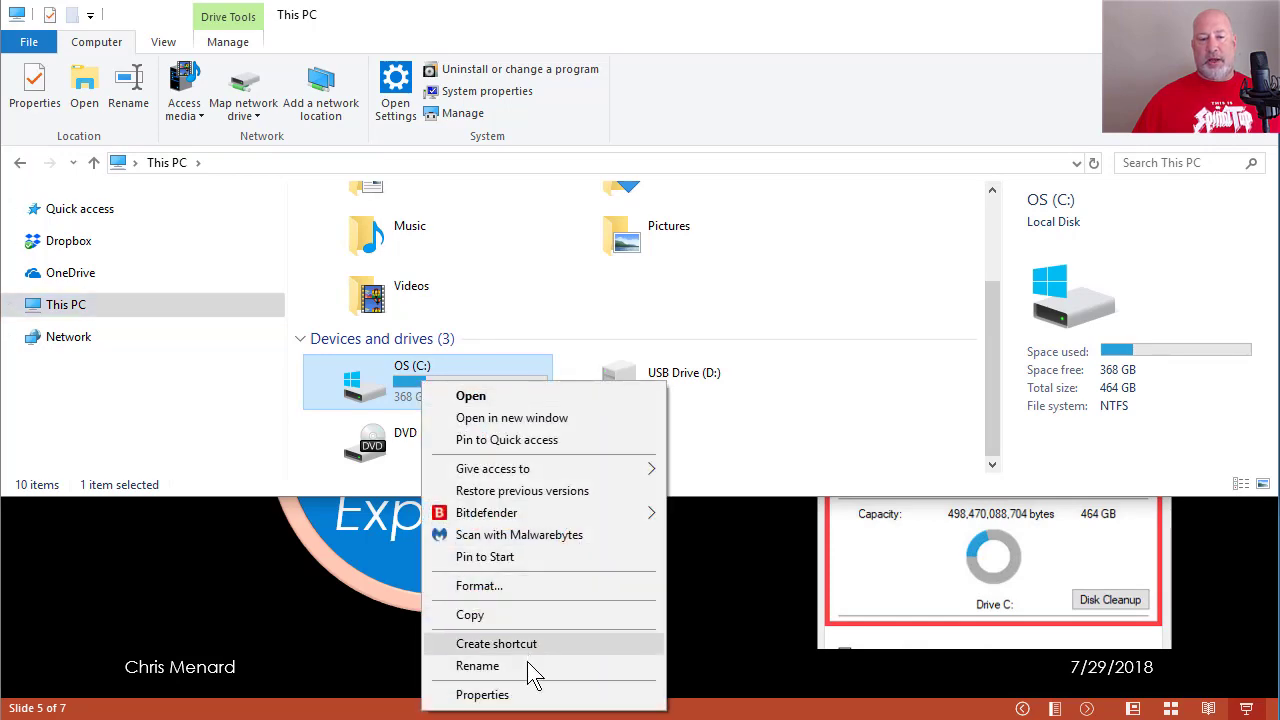
left_click(533, 697)
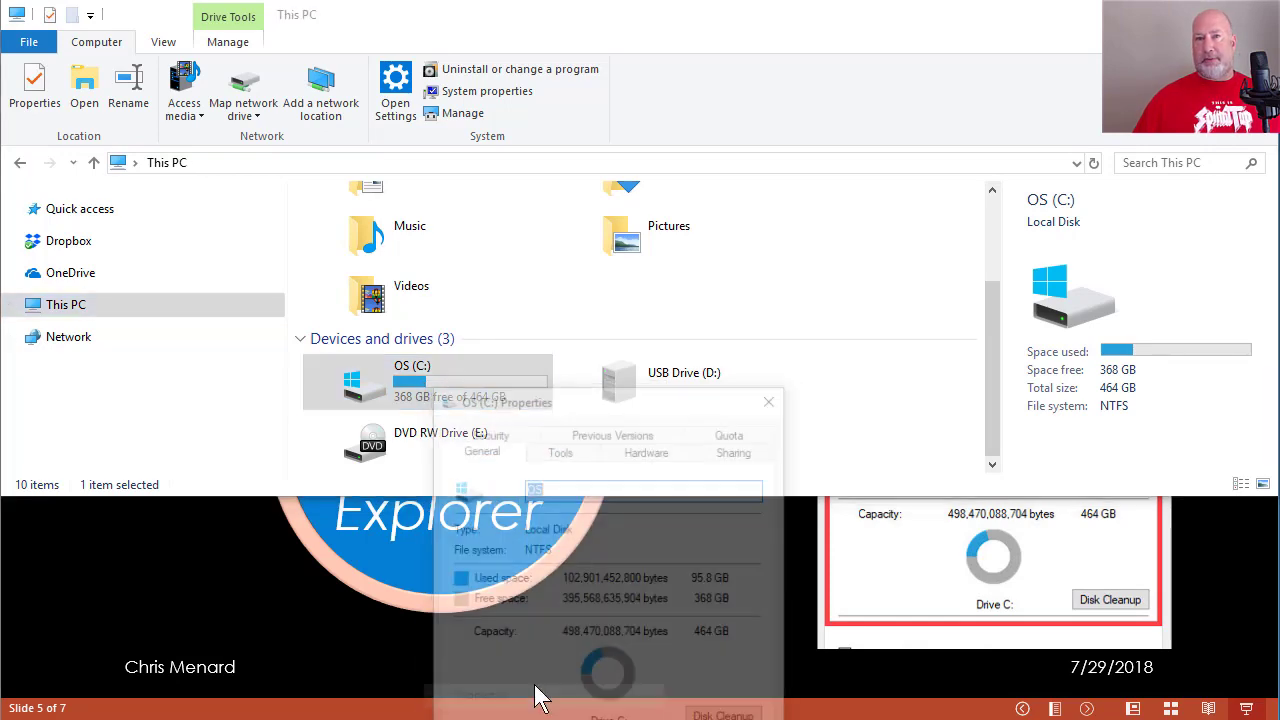
left_click_drag(666, 394, 800, 97)
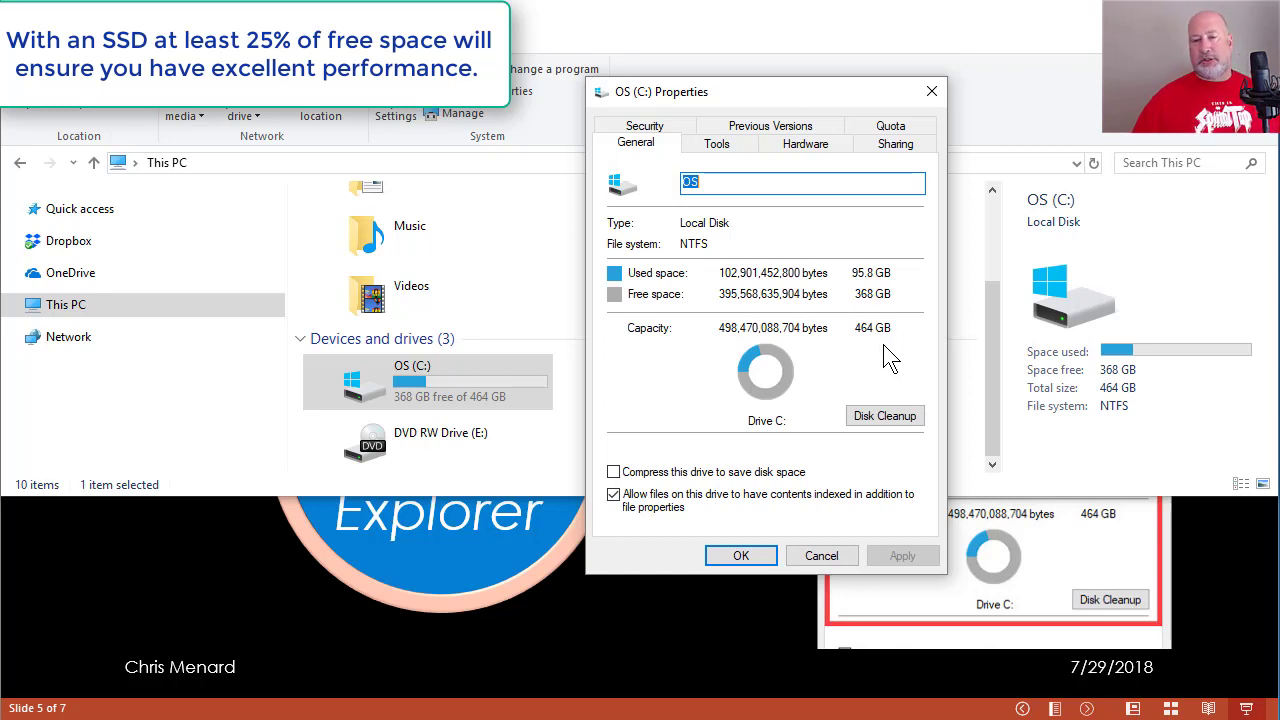
left_click(935, 93)
left_click(1256, 14)
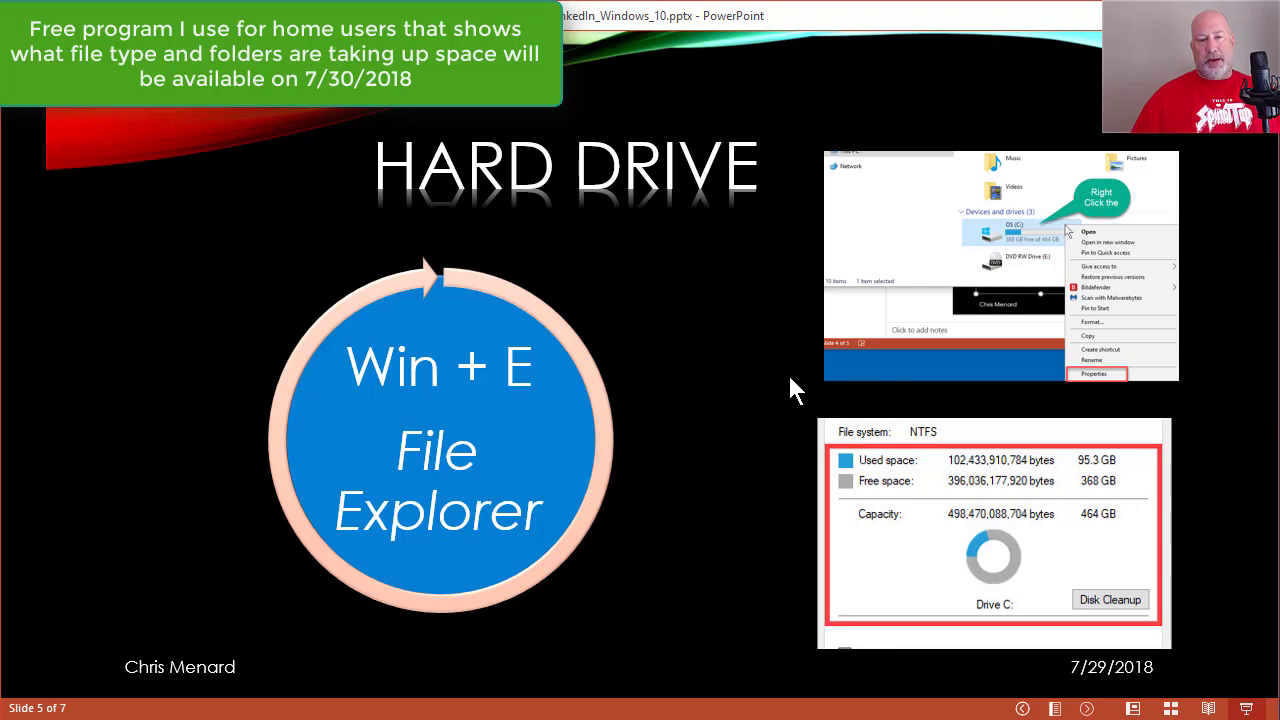
Go back through the summary slide to the Microsoft Windows topic list, and show the Default Apps slide
left_click(806, 490)
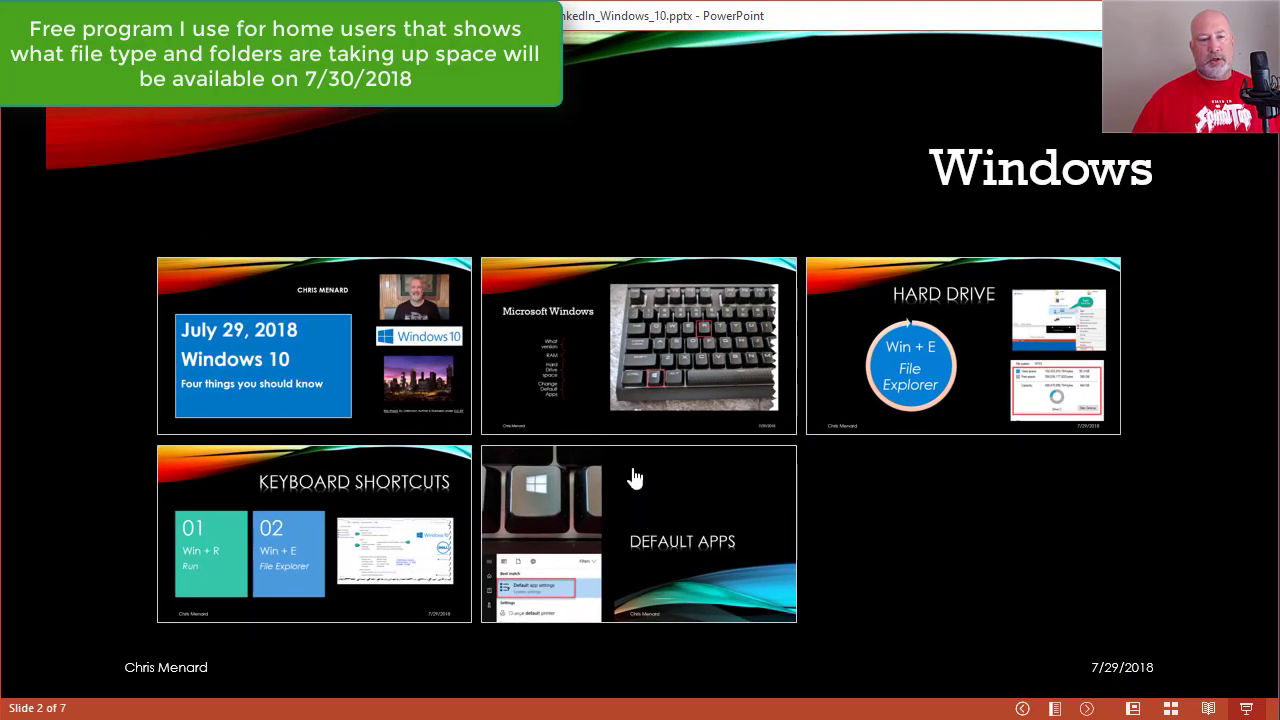
left_click(636, 380)
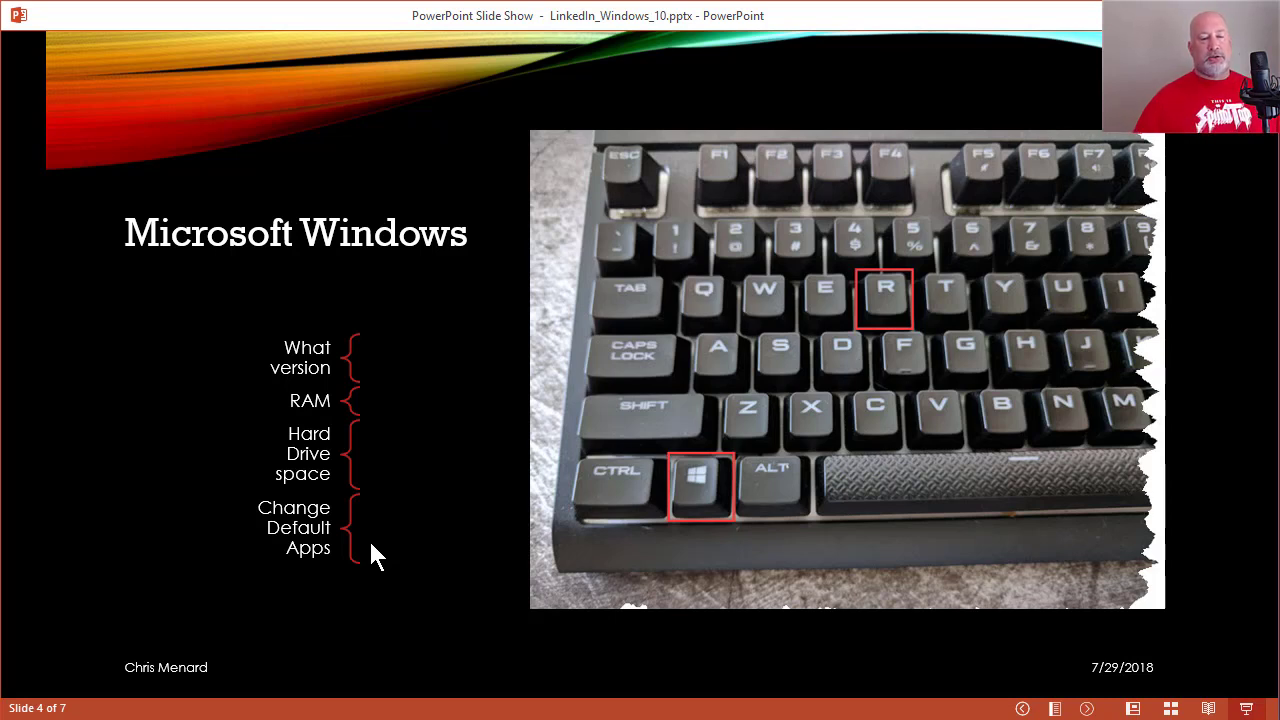
left_click(424, 350)
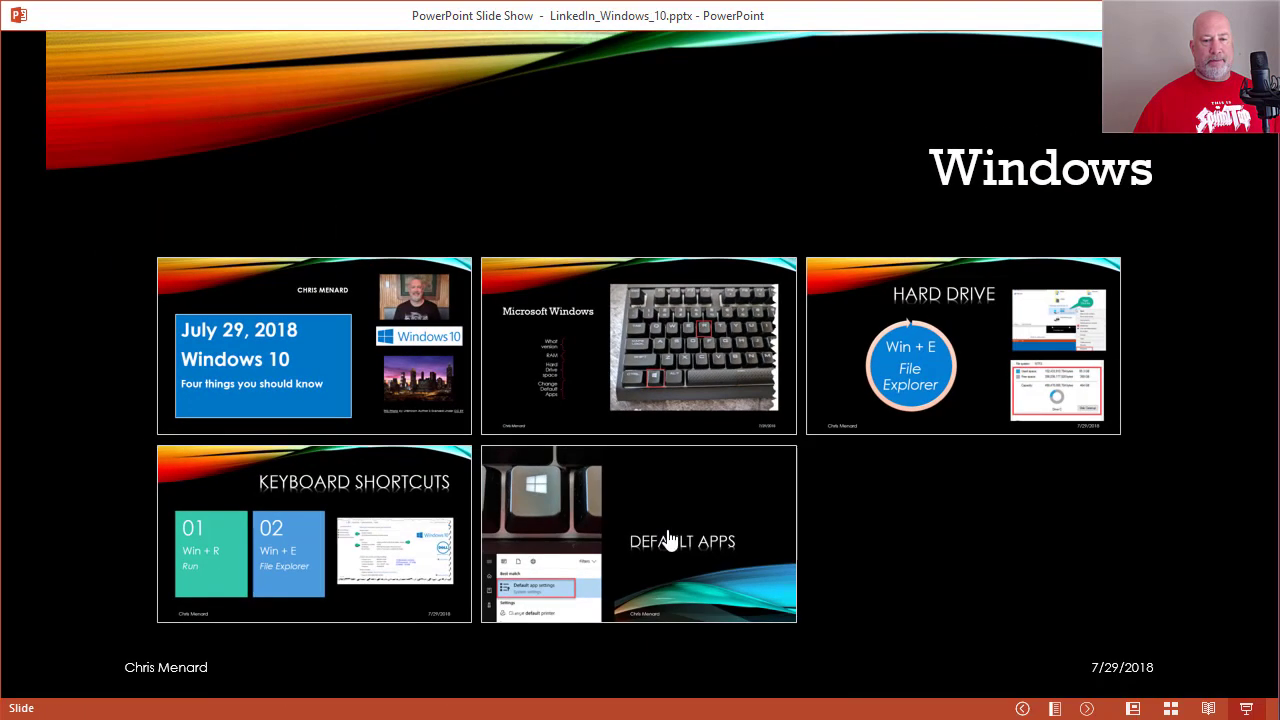
left_click(666, 535)
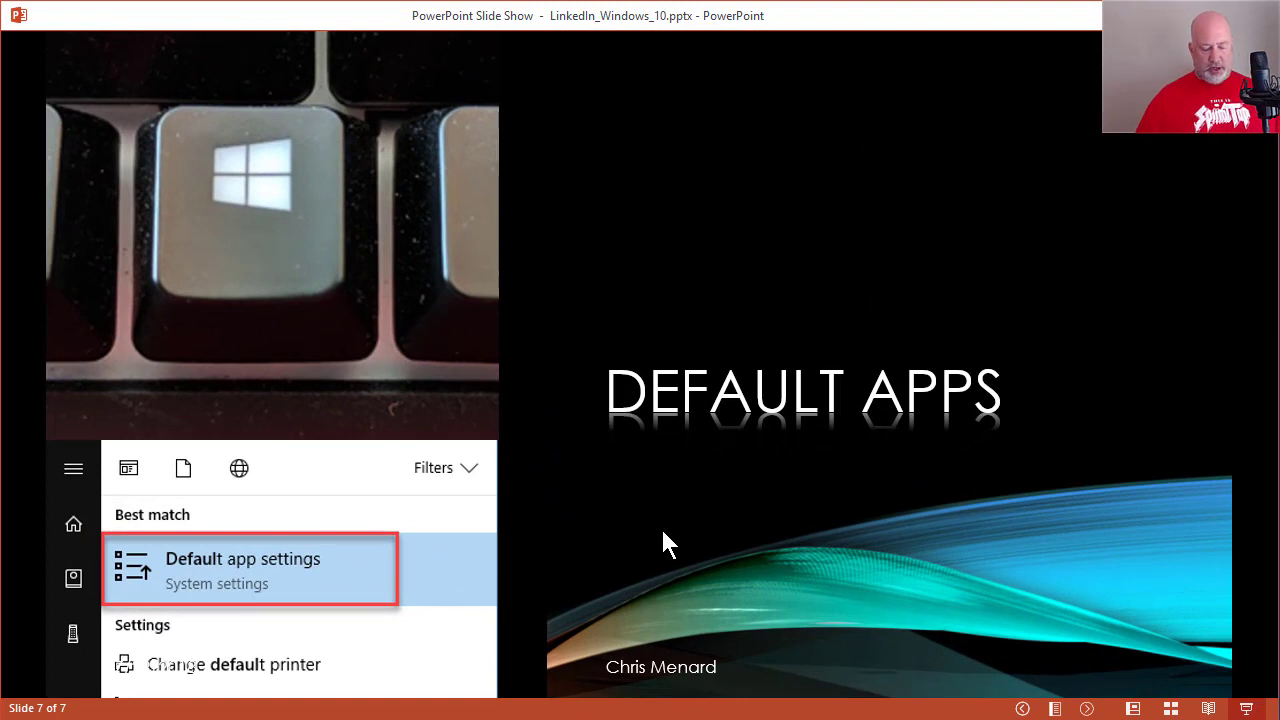
Switch to the Default apps page in Settings, align its window with the upper edge of the screen and narrow it slightly
key("super")
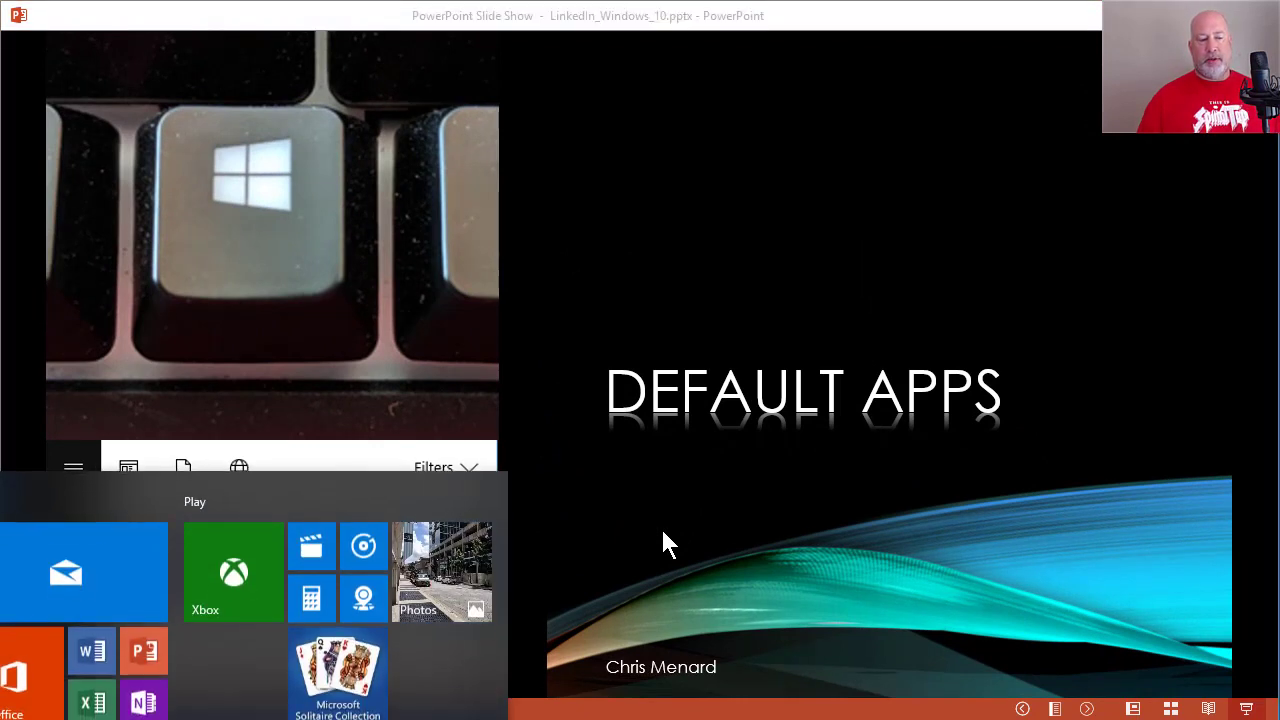
key("super")
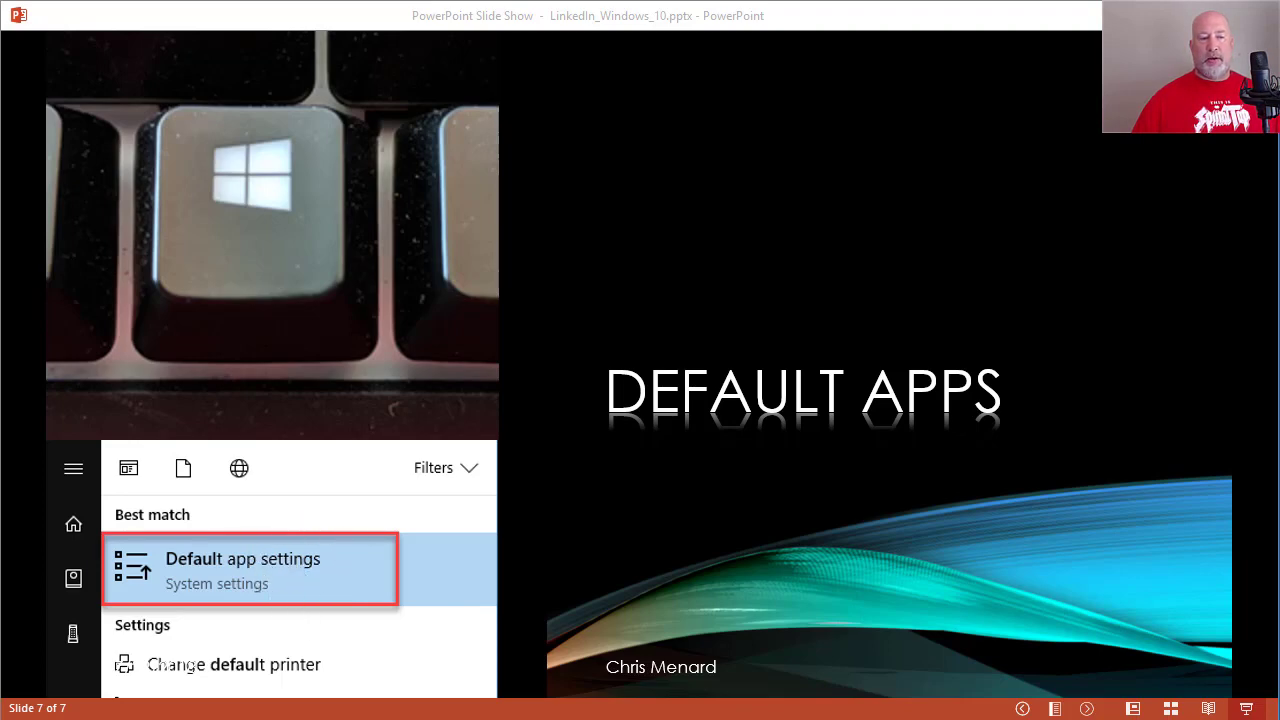
key("alt+Tab")
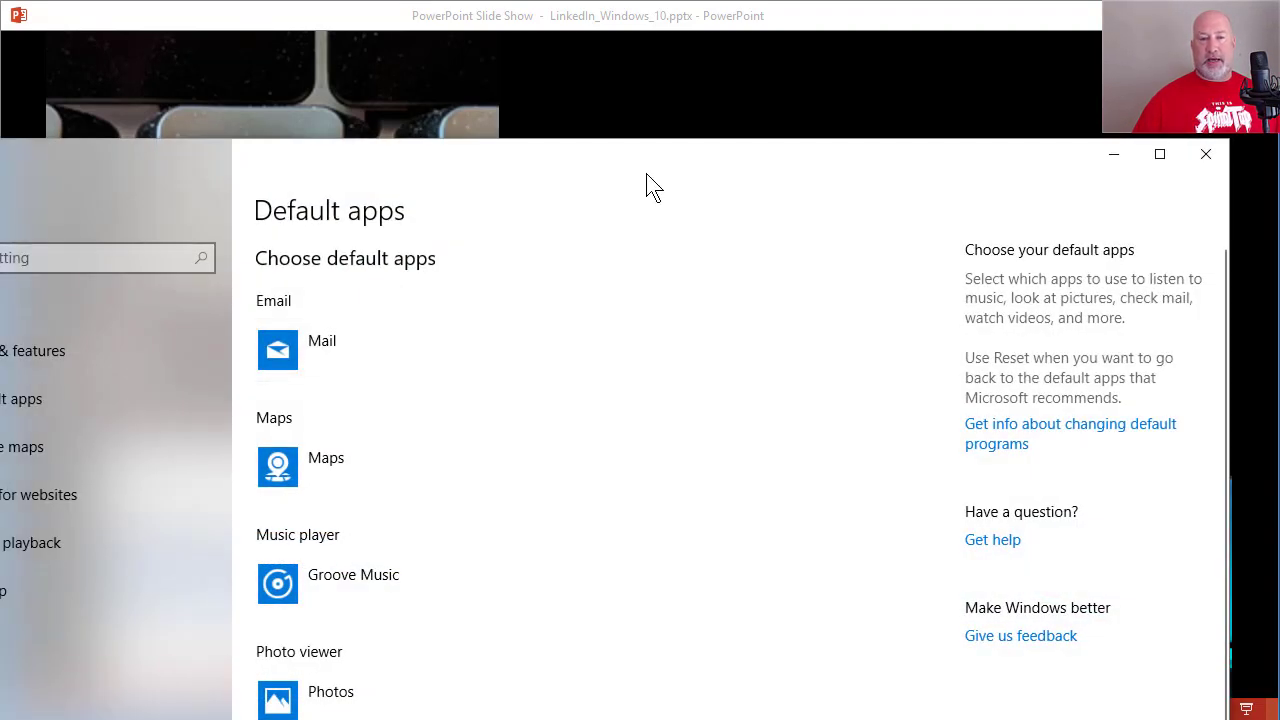
left_click_drag(615, 168, 682, 682)
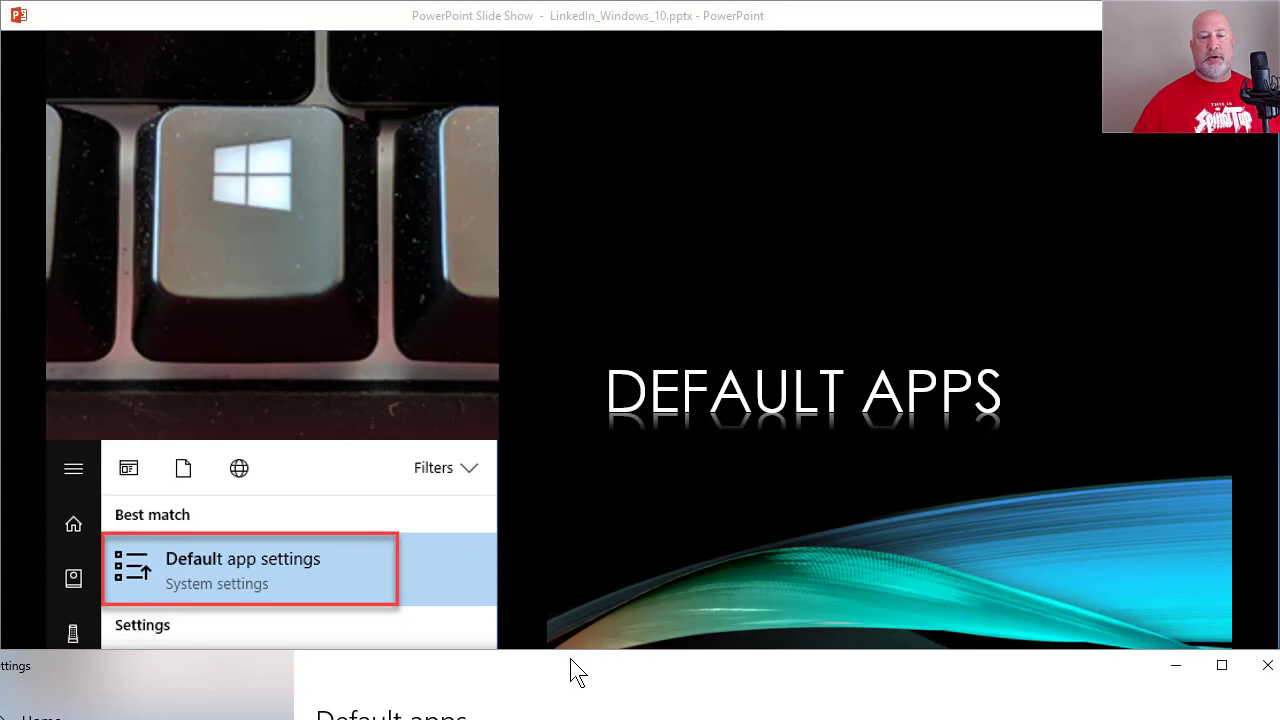
left_click_drag(571, 668, 608, 2)
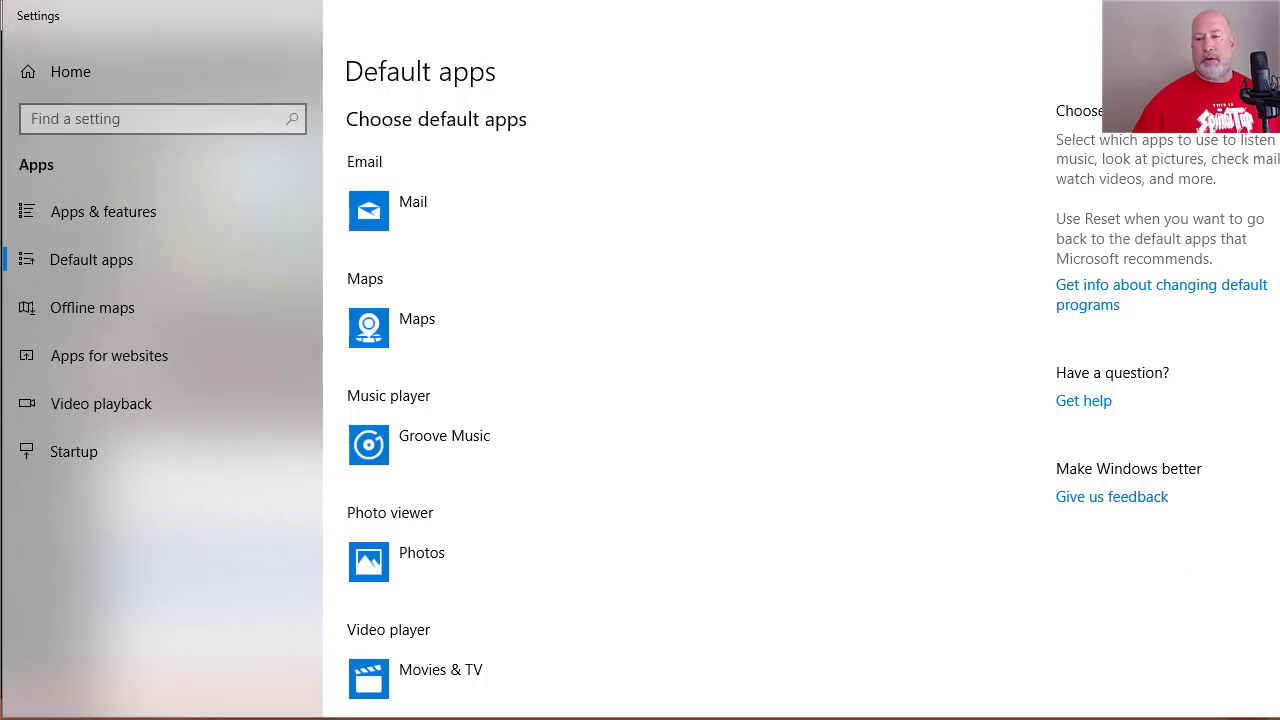
left_click_drag(1279, 488, 1267, 495)
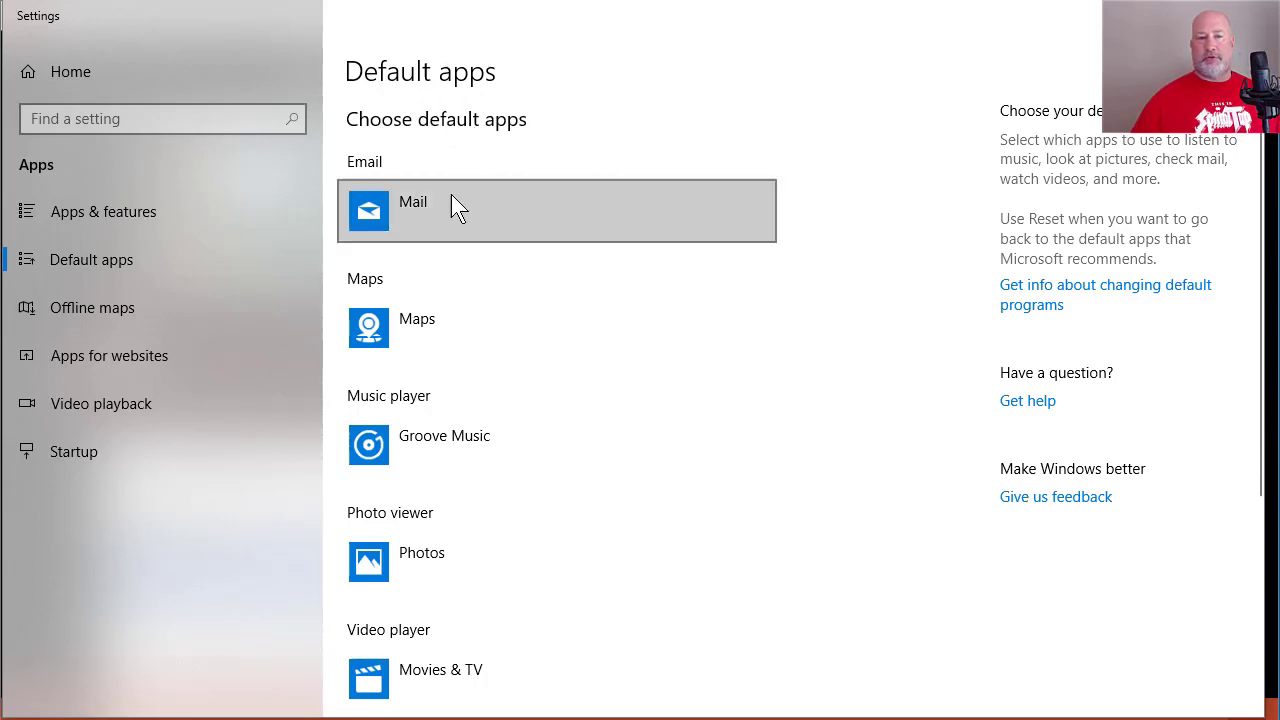
Set the default web browser to Google Chrome and look over the list of default apps
scroll(557, 347, "down", 1)
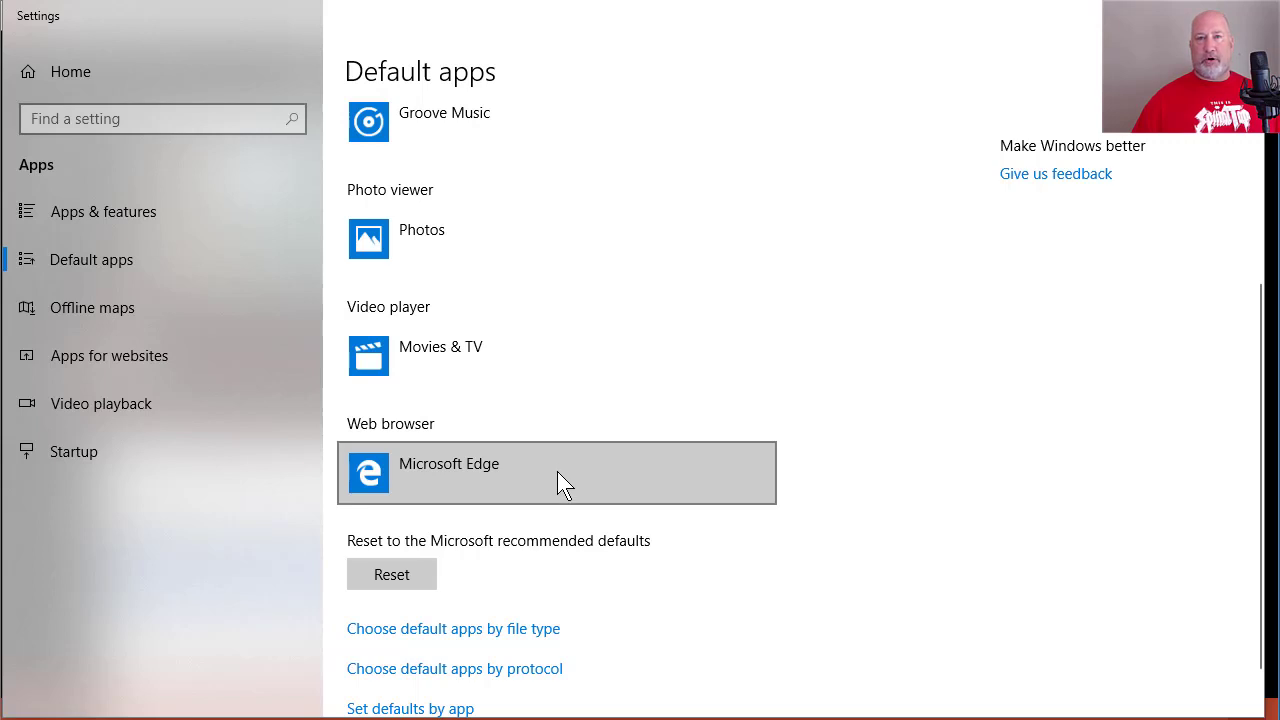
left_click(490, 486)
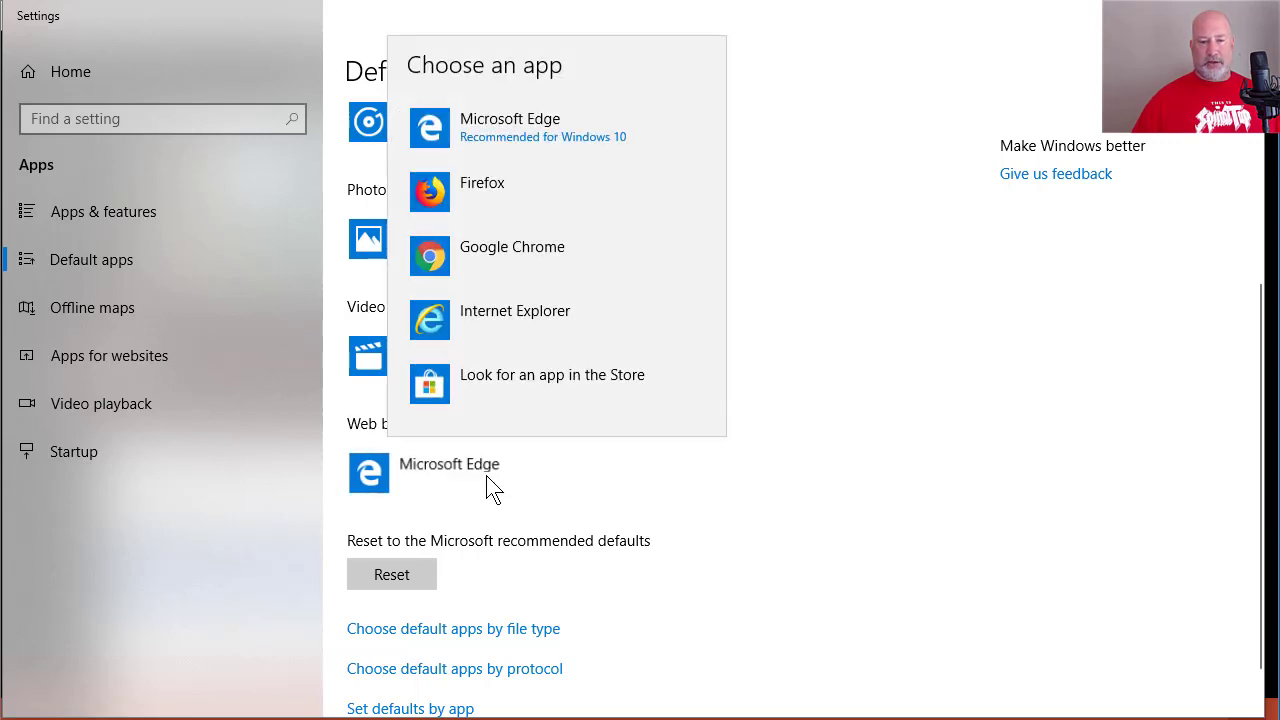
left_click(519, 256)
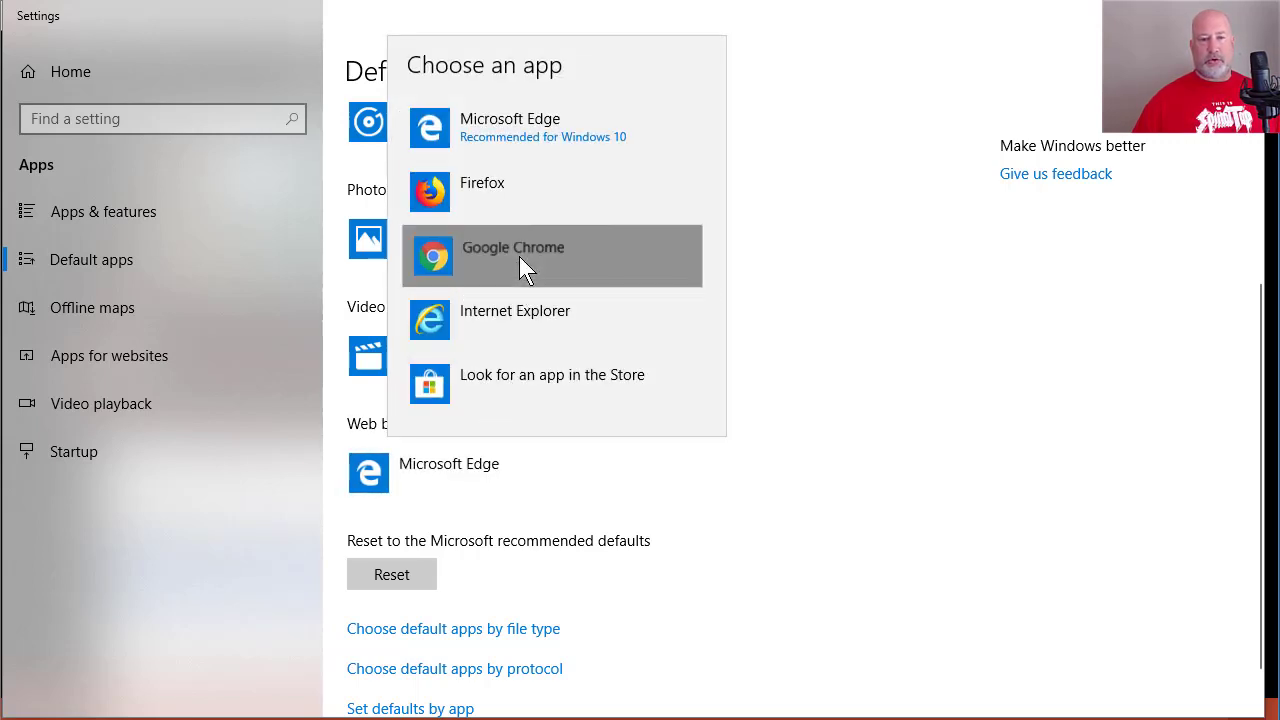
scroll(619, 293, "down", 1)
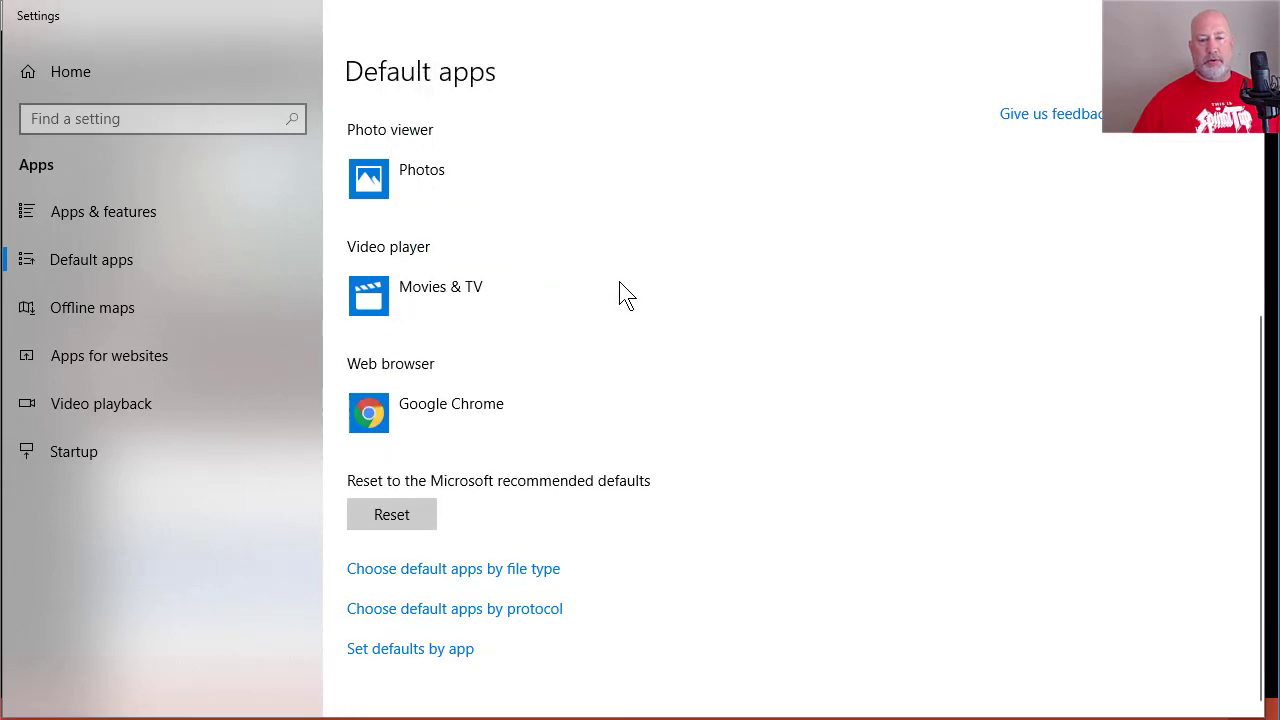
scroll(620, 290, "up", 3)
scroll(620, 290, "down", 3)
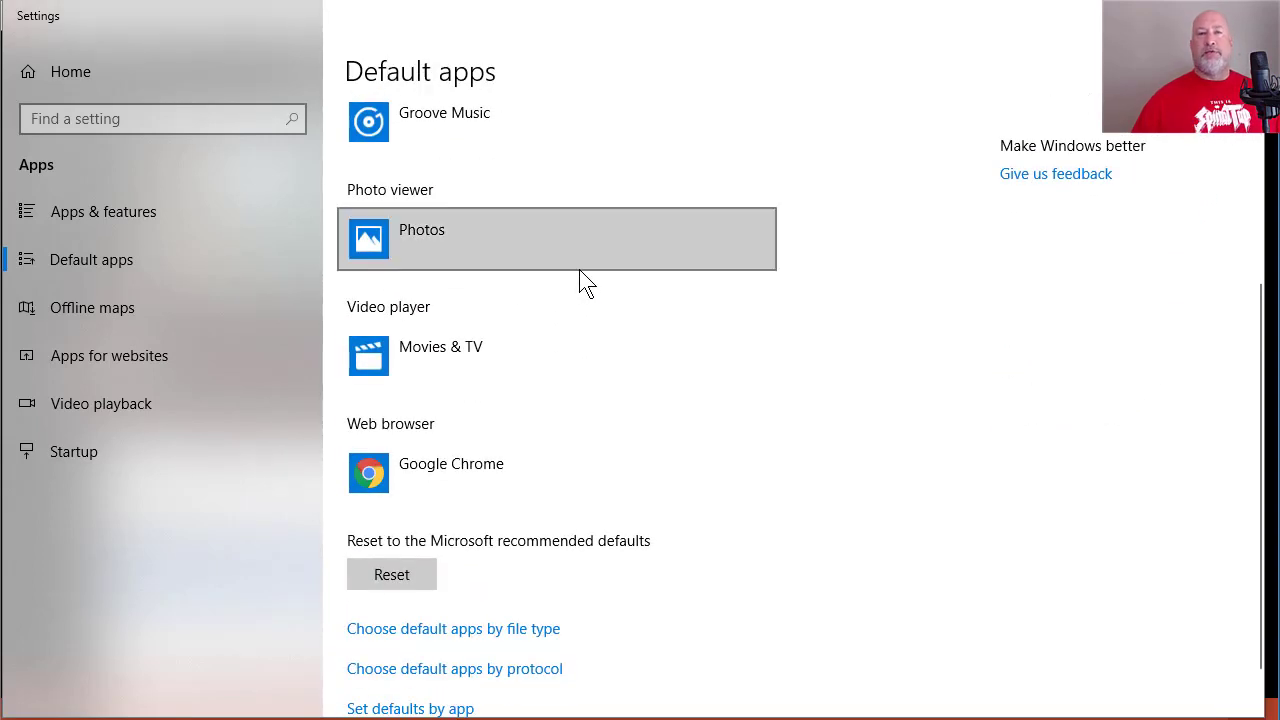
scroll(560, 255, "up", 3)
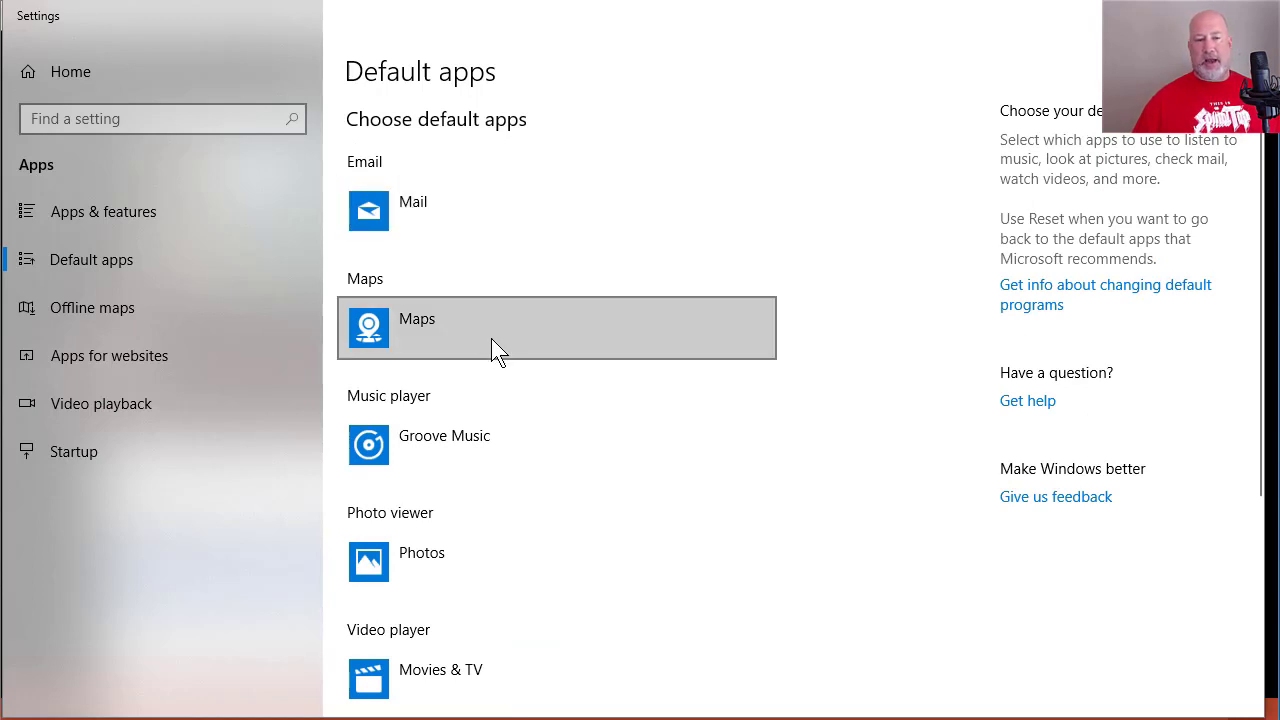
Open the list for choosing default apps by file type
scroll(488, 350, "down", 5)
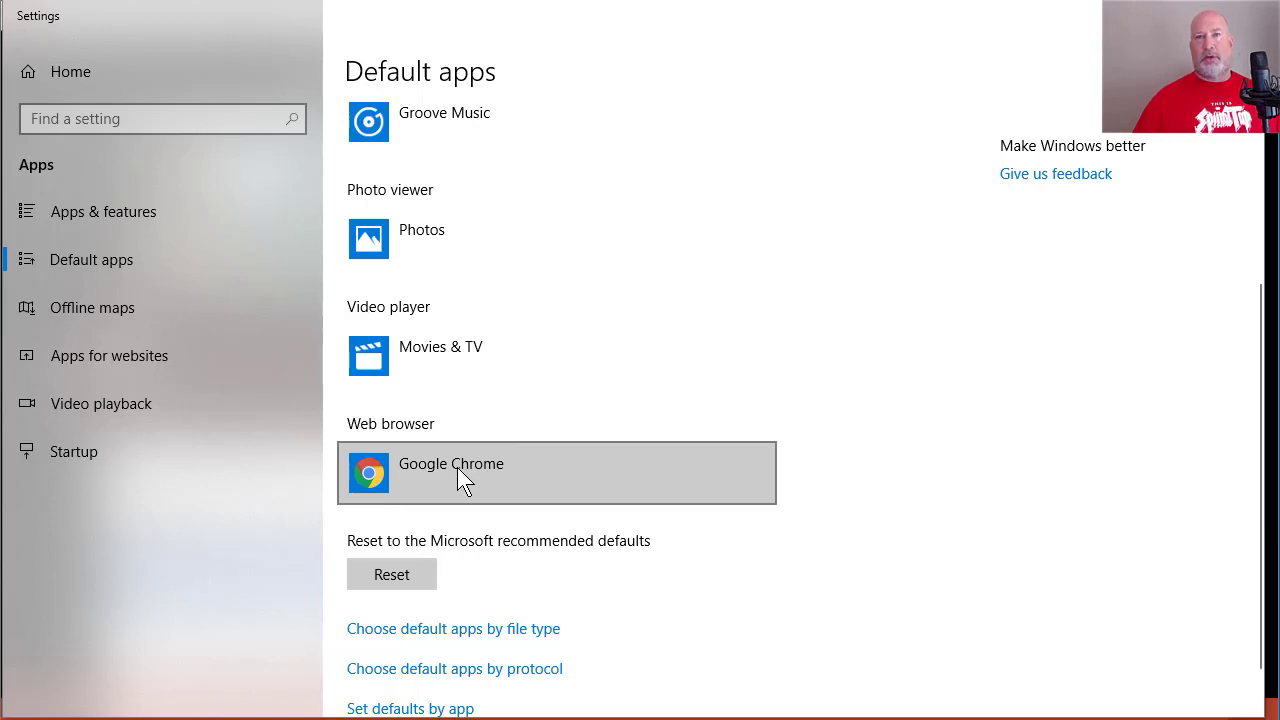
scroll(457, 470, "down", 1)
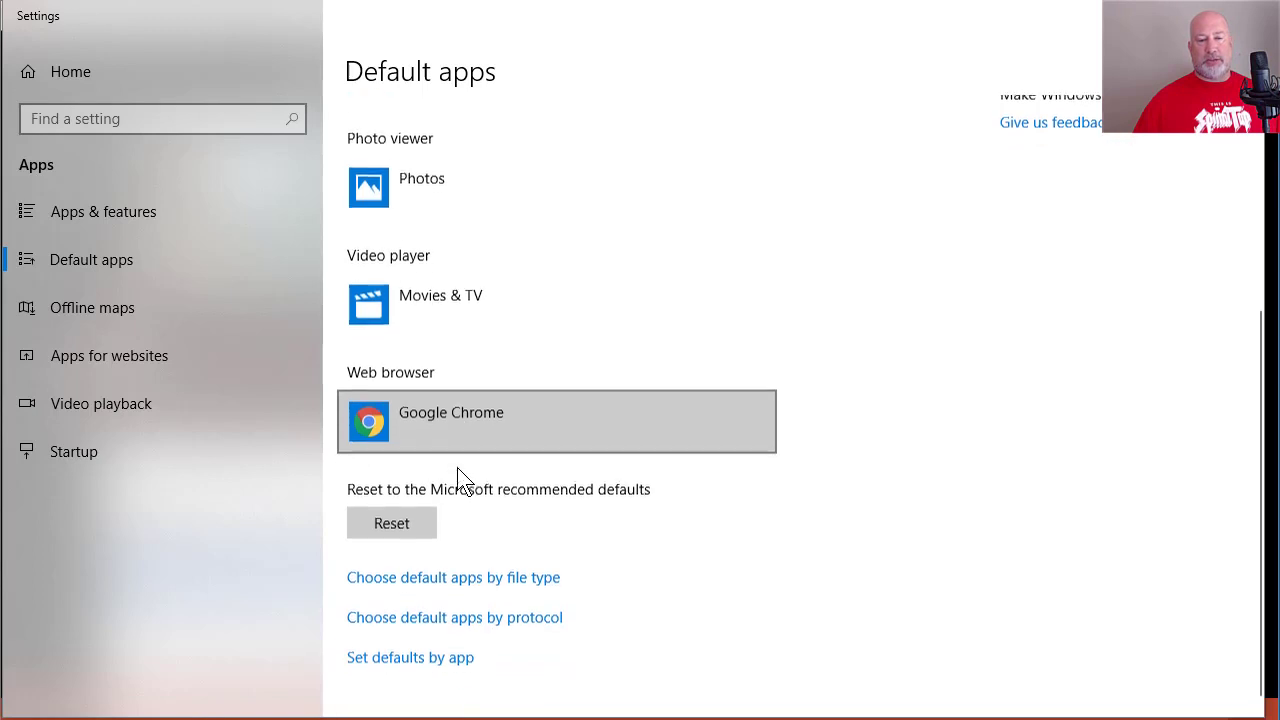
left_click(474, 580)
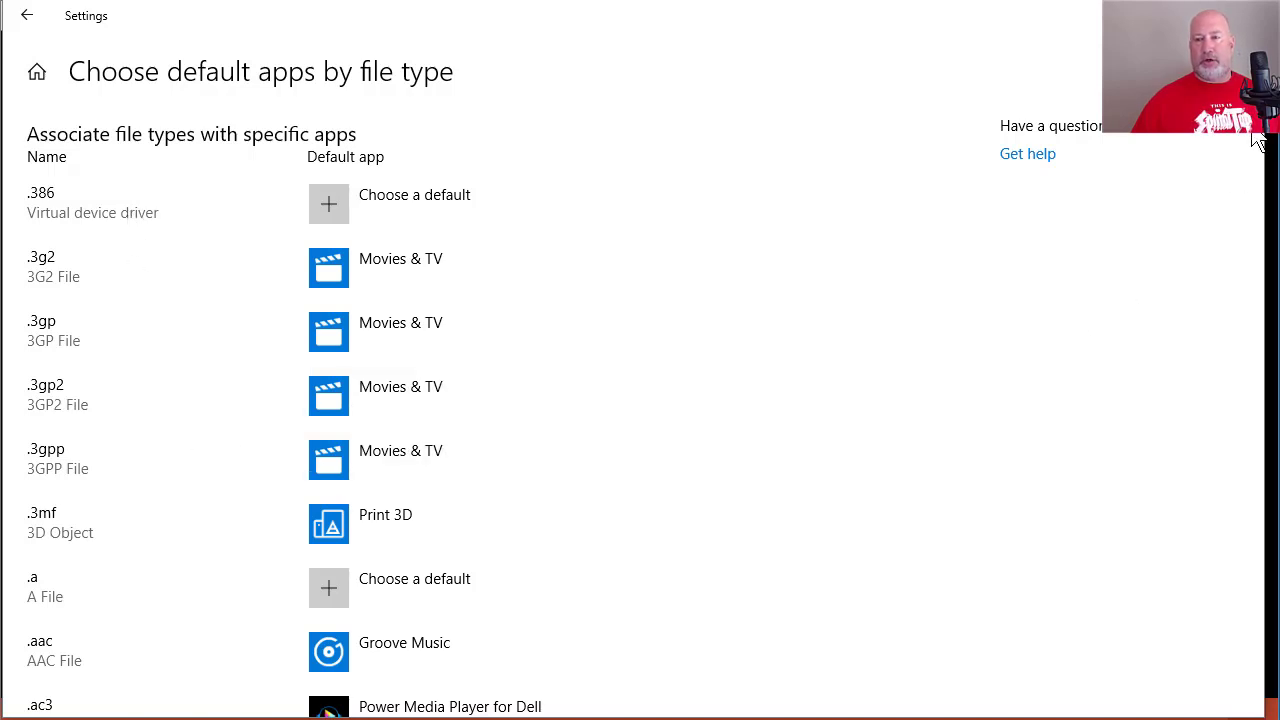
Find the .pdf file type, examine the apps offered as its default, and dismiss the choices
left_click_drag(1262, 137, 1249, 497)
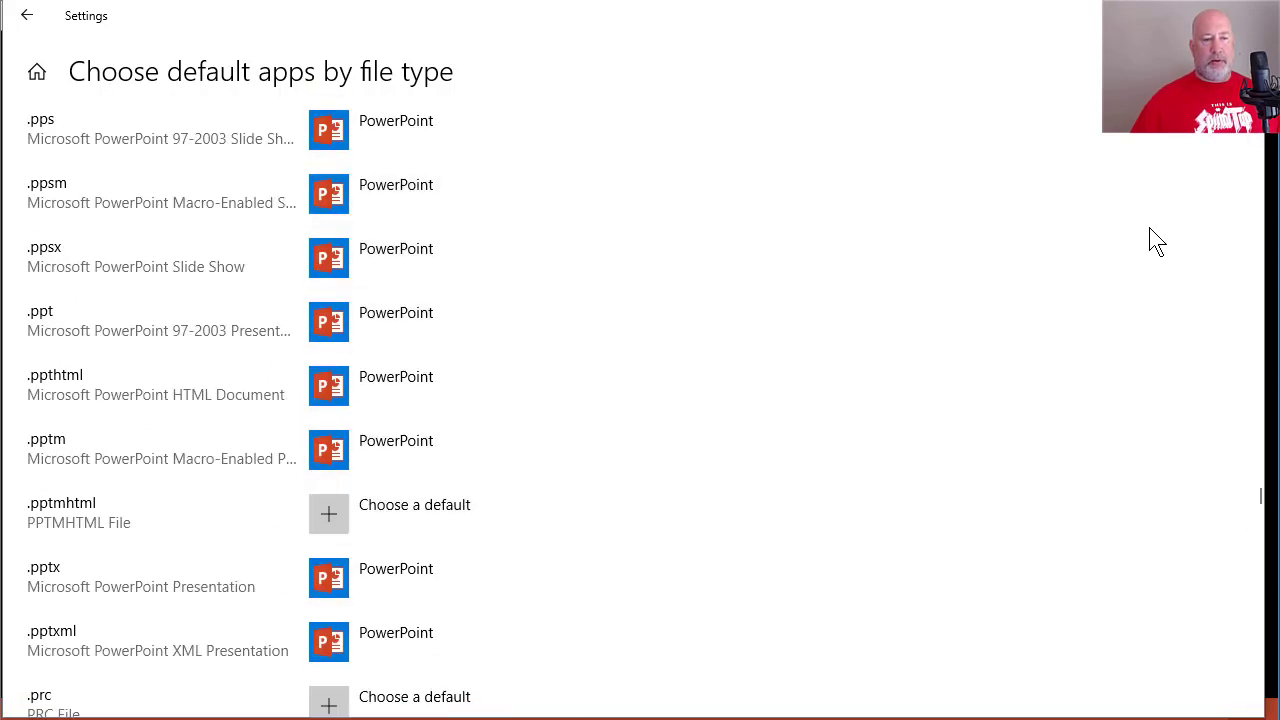
scroll(1160, 157, "up", 3)
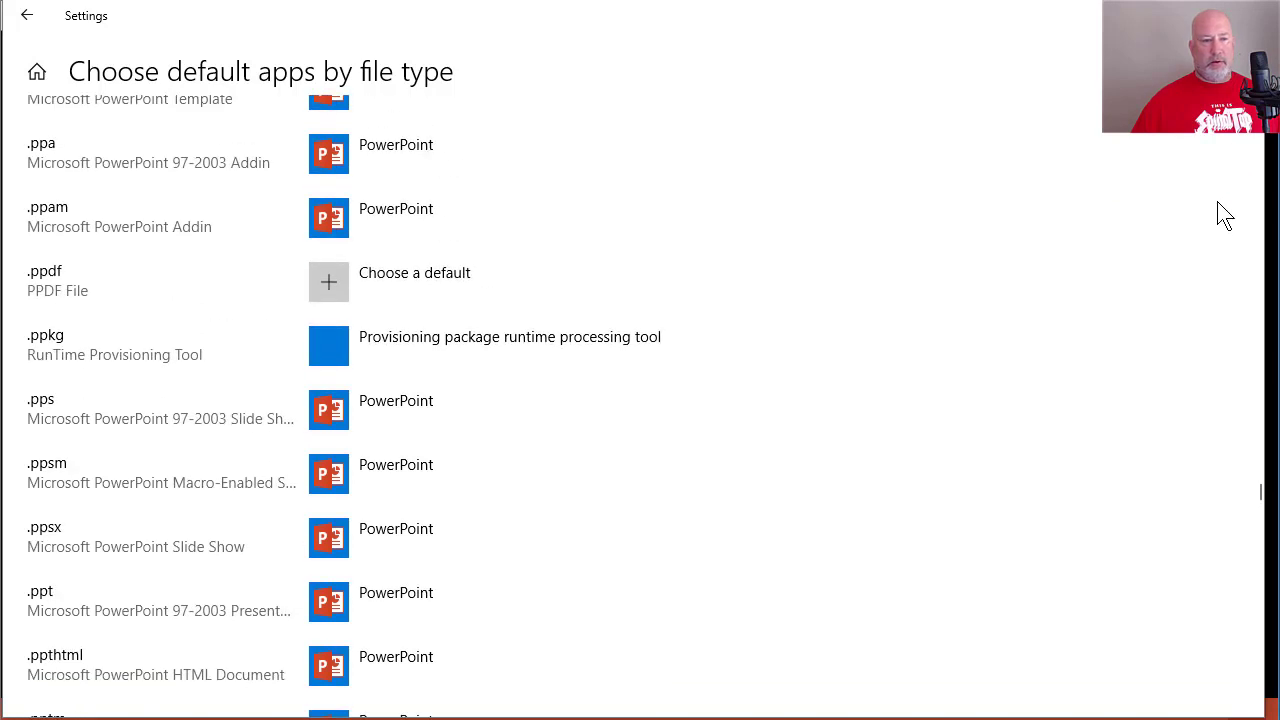
scroll(1218, 205, "up", 2)
scroll(1195, 248, "up", 5)
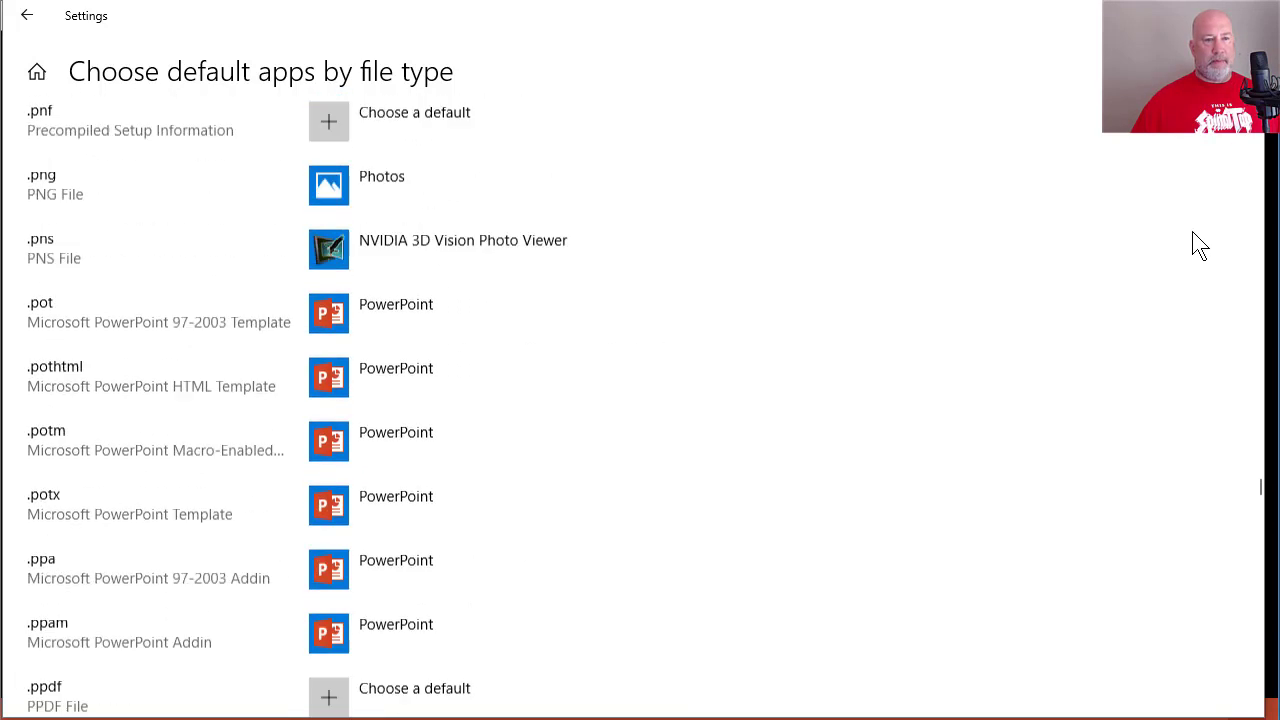
scroll(1200, 252, "up", 3)
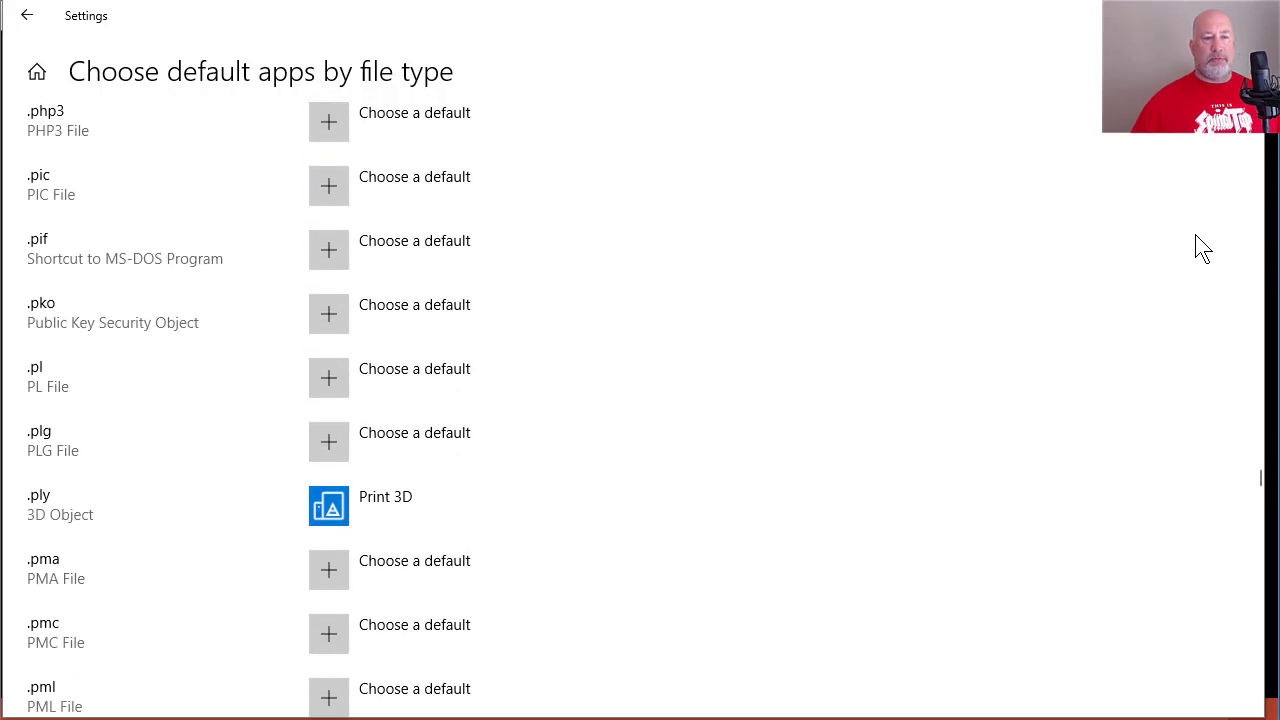
scroll(1005, 305, "up", 5)
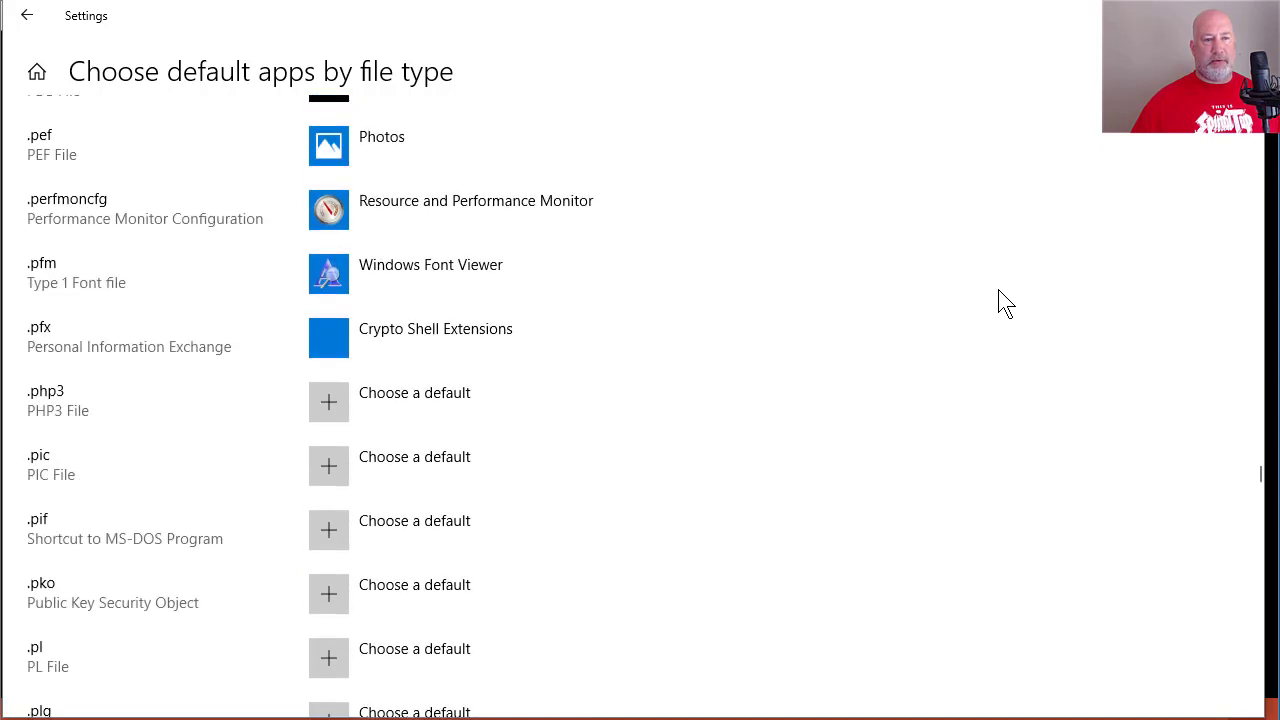
scroll(1006, 302, "up", 3)
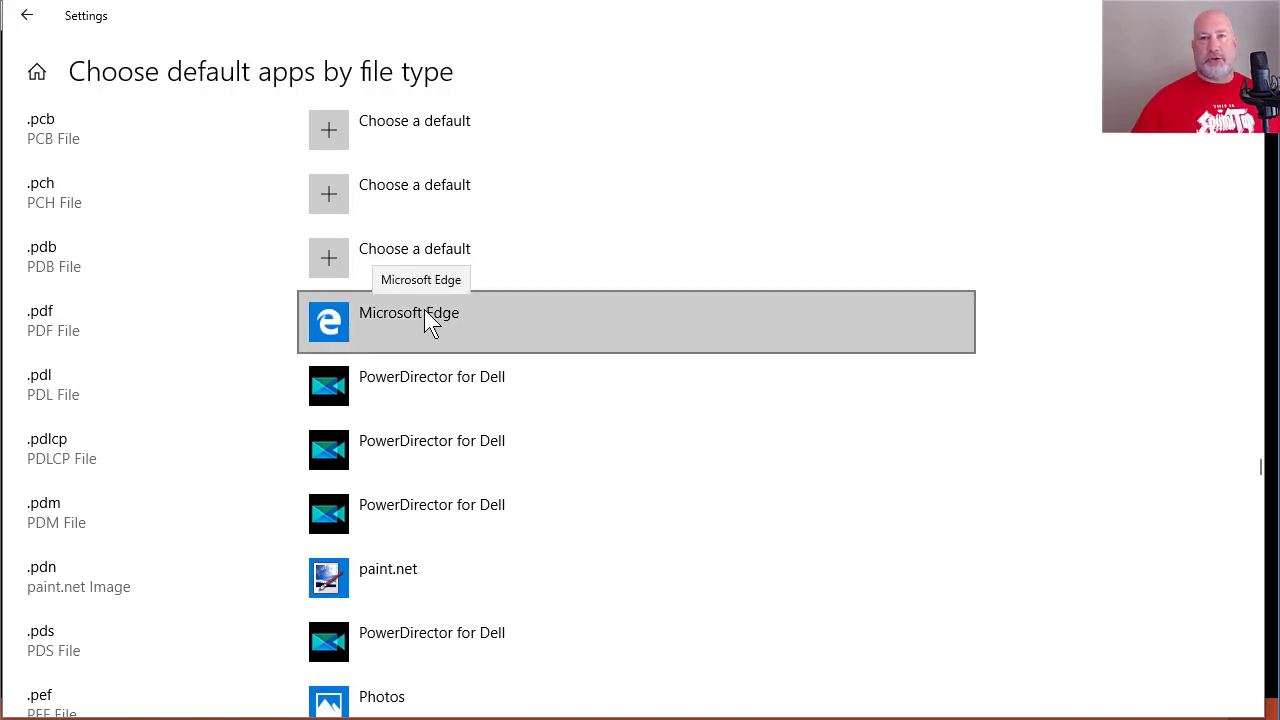
left_click(474, 318)
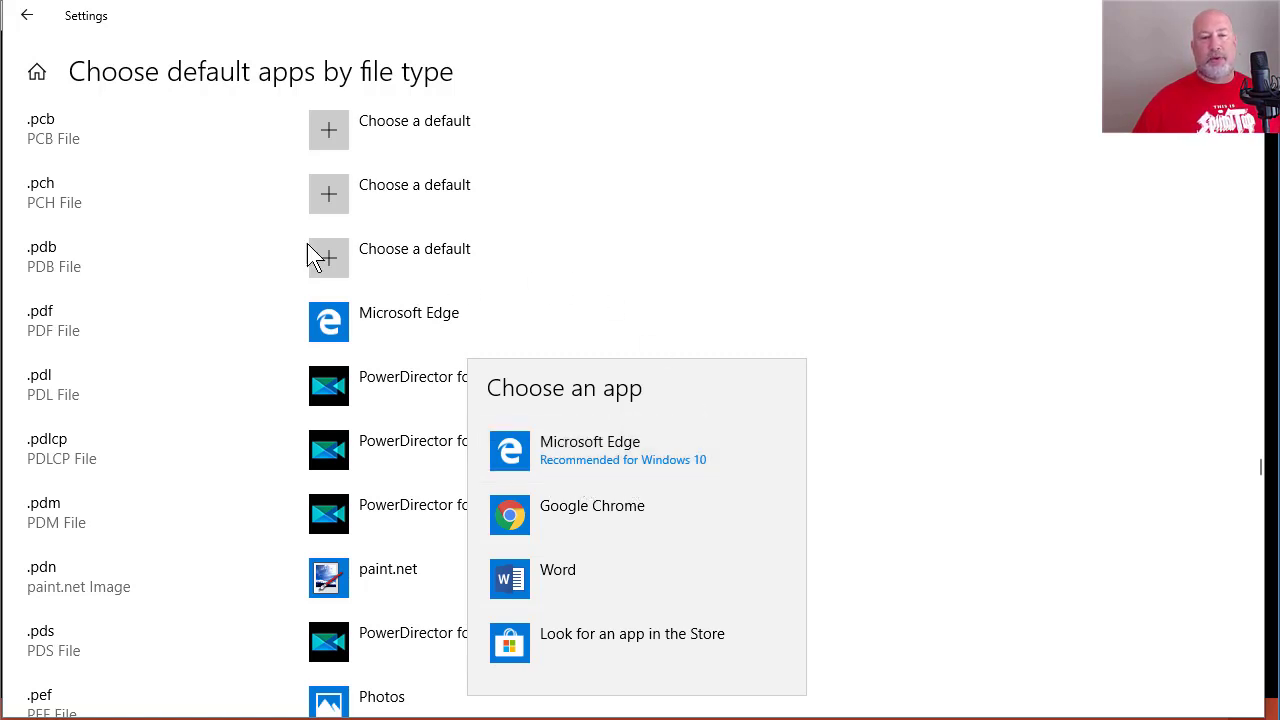
left_click(27, 12)
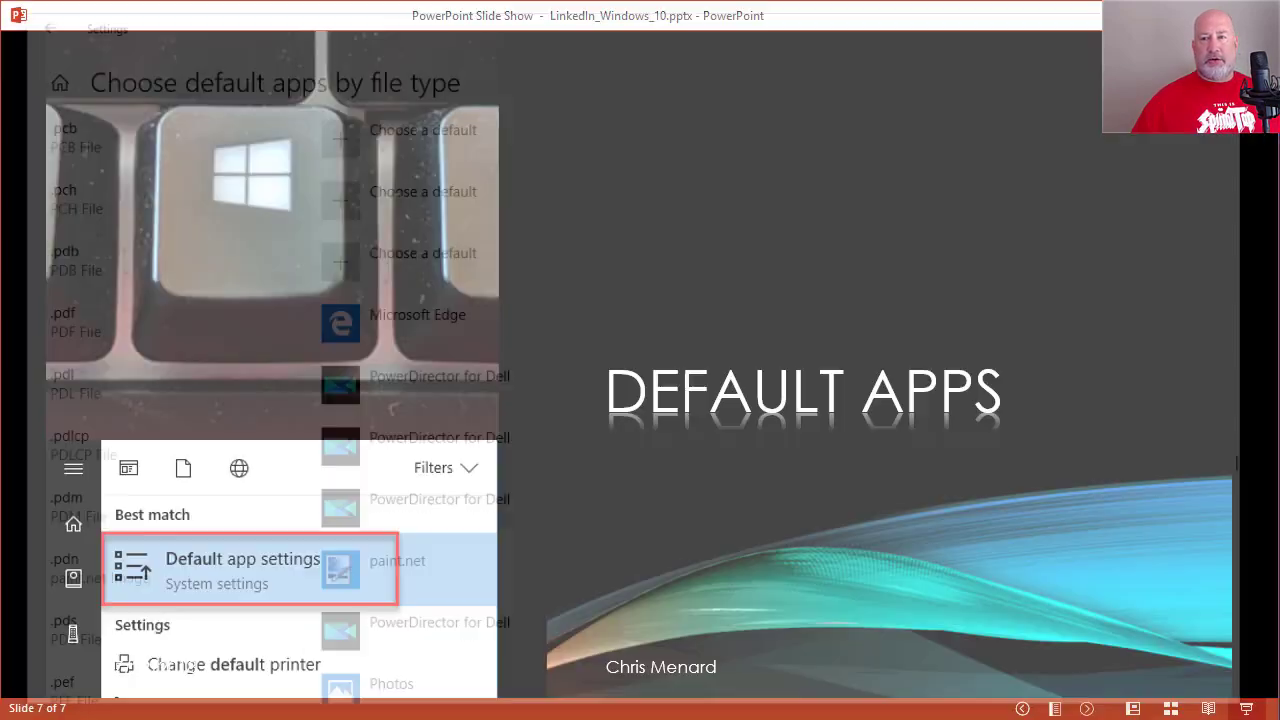
Return to the Windows summary slide, revisit the Microsoft Windows topic list, and go back to the summary slide
key("minus")
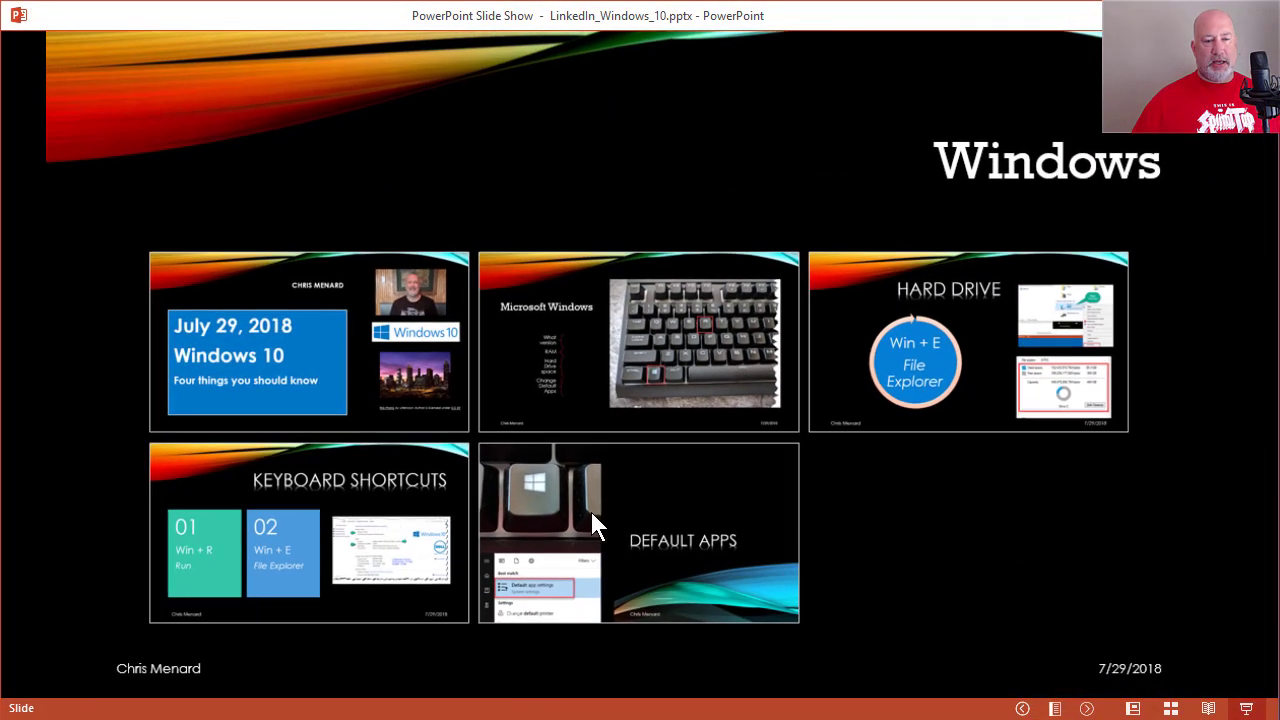
left_click(582, 360)
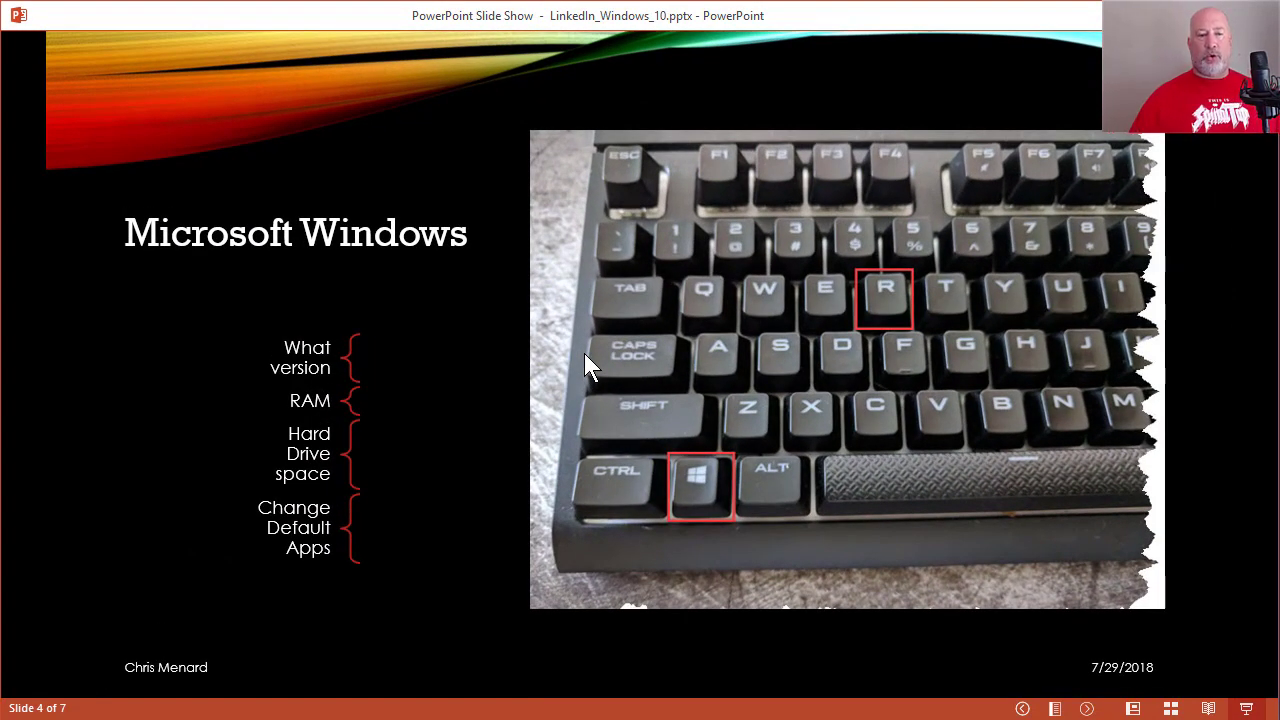
left_click(337, 581)
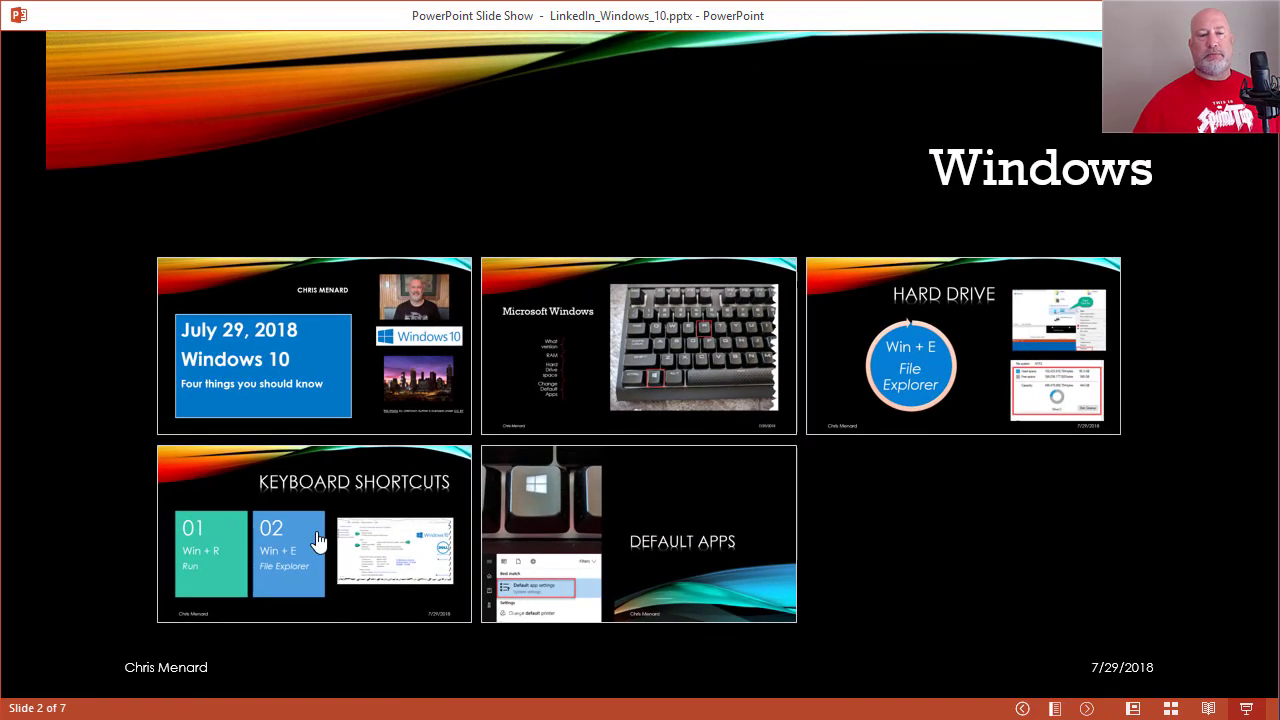